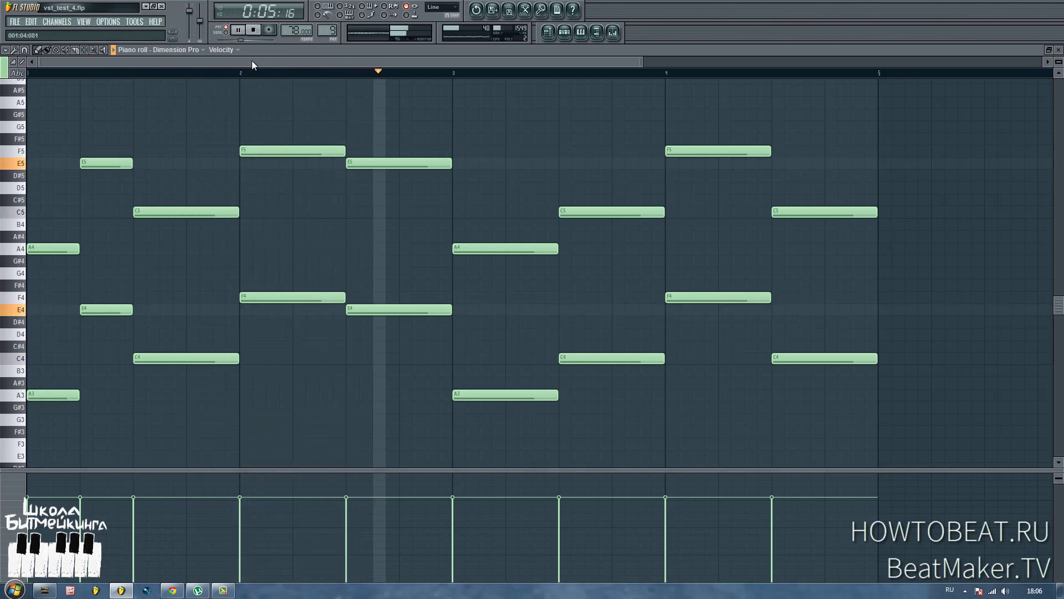
Stop playback of the Dimension Pro pattern and close its piano roll to return to the playlist
key("space")
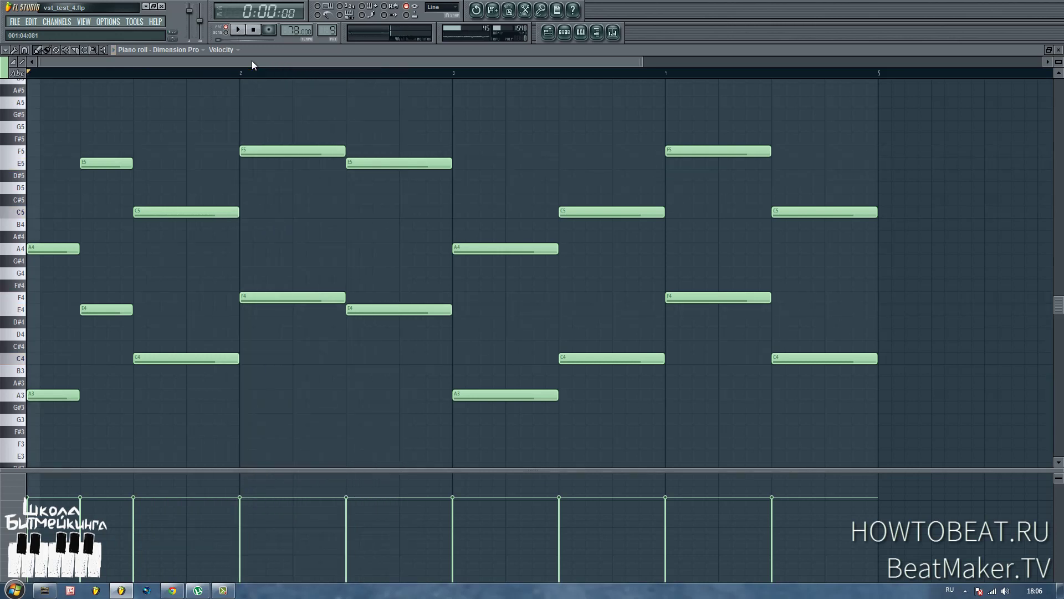
left_click_drag(14, 388, 11, 306)
left_click(1060, 49)
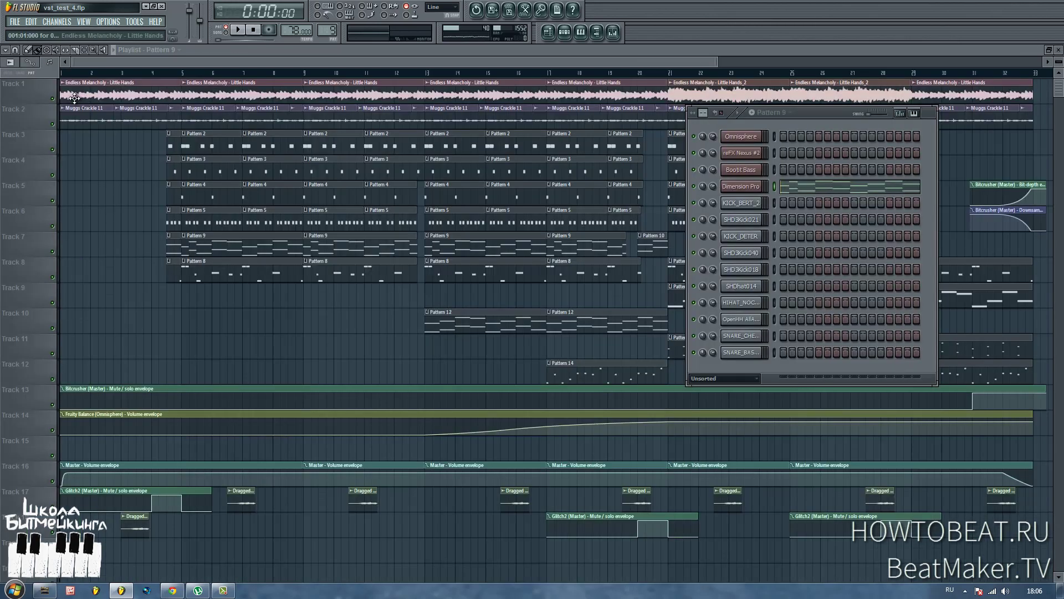
Select bars 5 to 8 in the playlist as the playback range and stop playback
key("space")
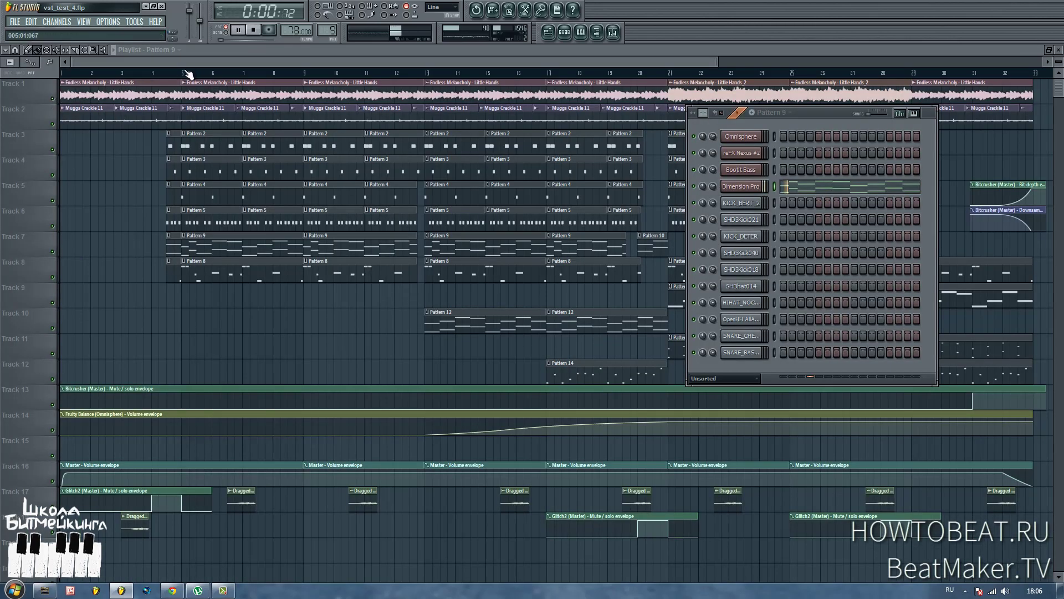
left_click_drag(182, 72, 305, 73)
key("space")
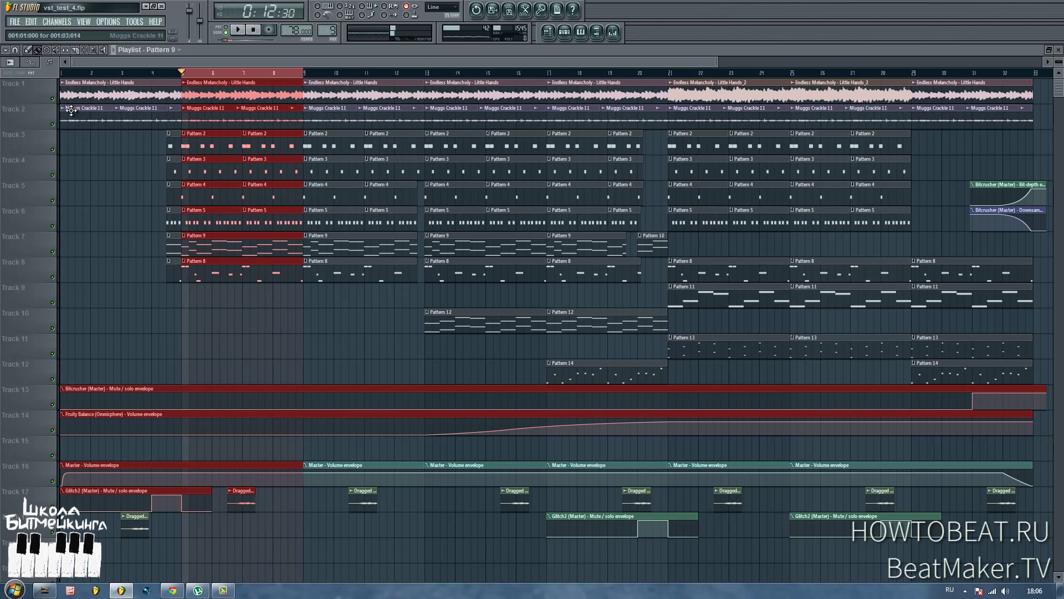
Compare the selected bars with Track 7 muted and unmuted during playback, and stop playback
left_click(52, 251)
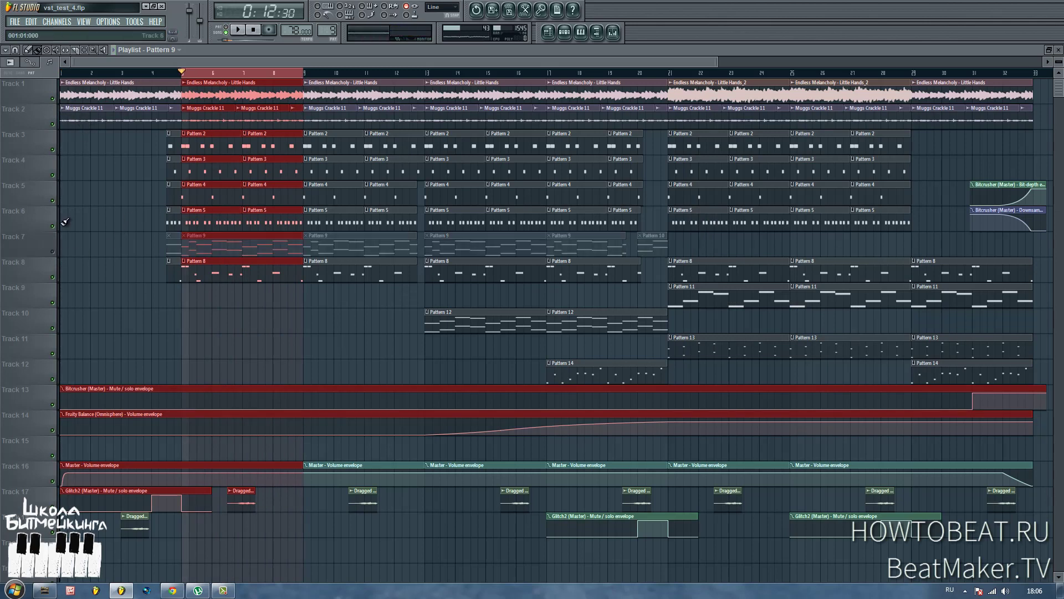
key("space")
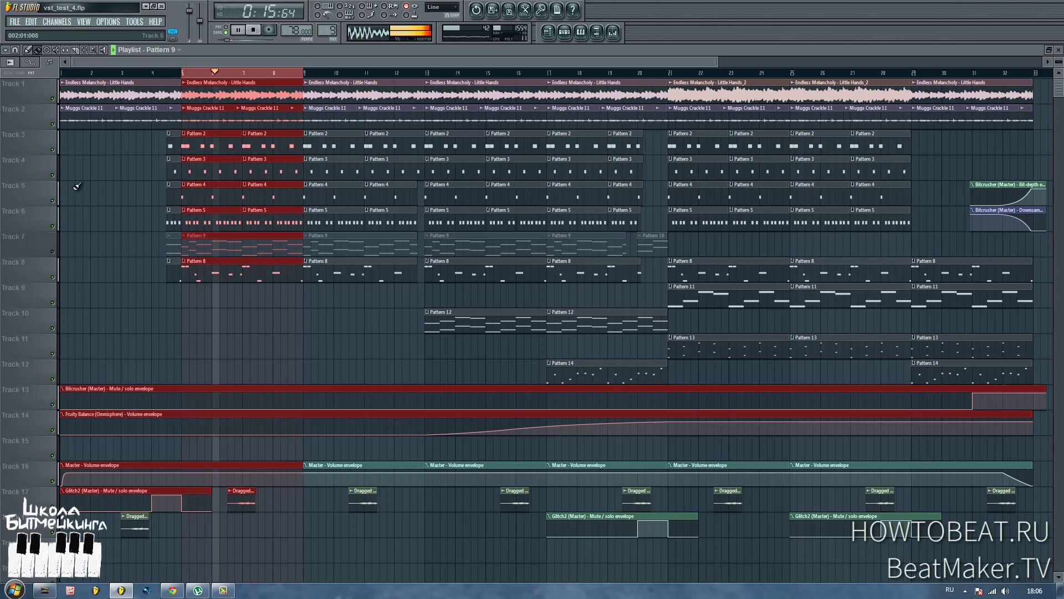
left_click(52, 251)
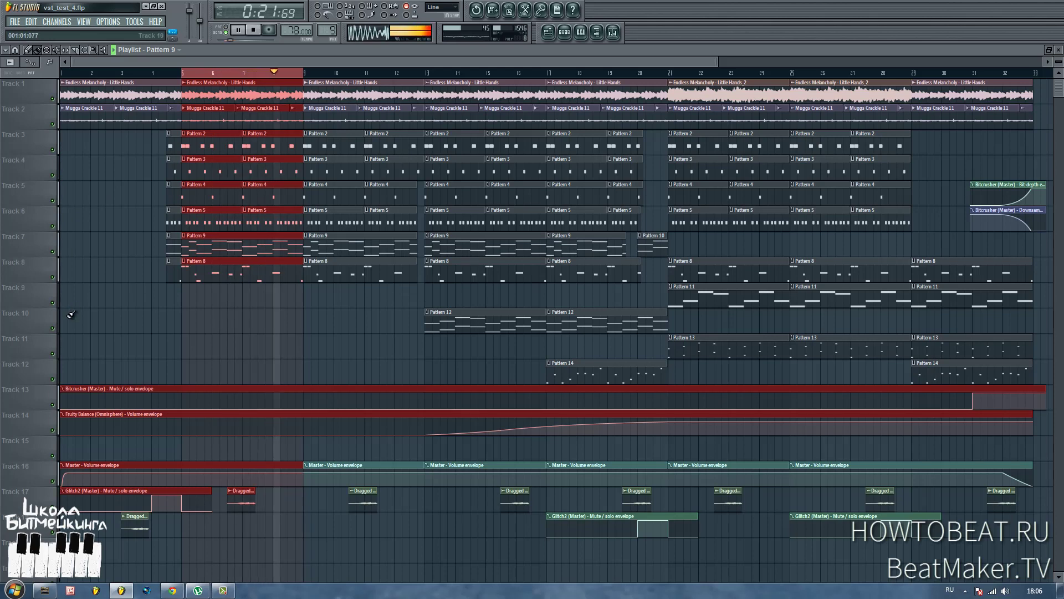
key("space")
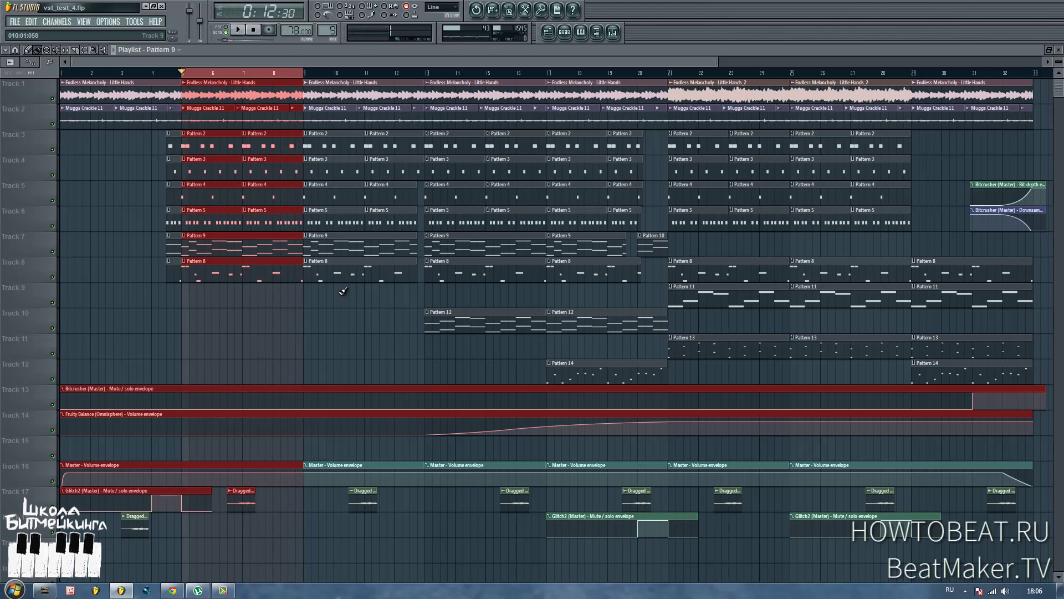
Audition the Bootit Bass part of Pattern 8 on its own in the piano roll with the mixer open, and return to the playlist
double_click(265, 280)
left_click(230, 32)
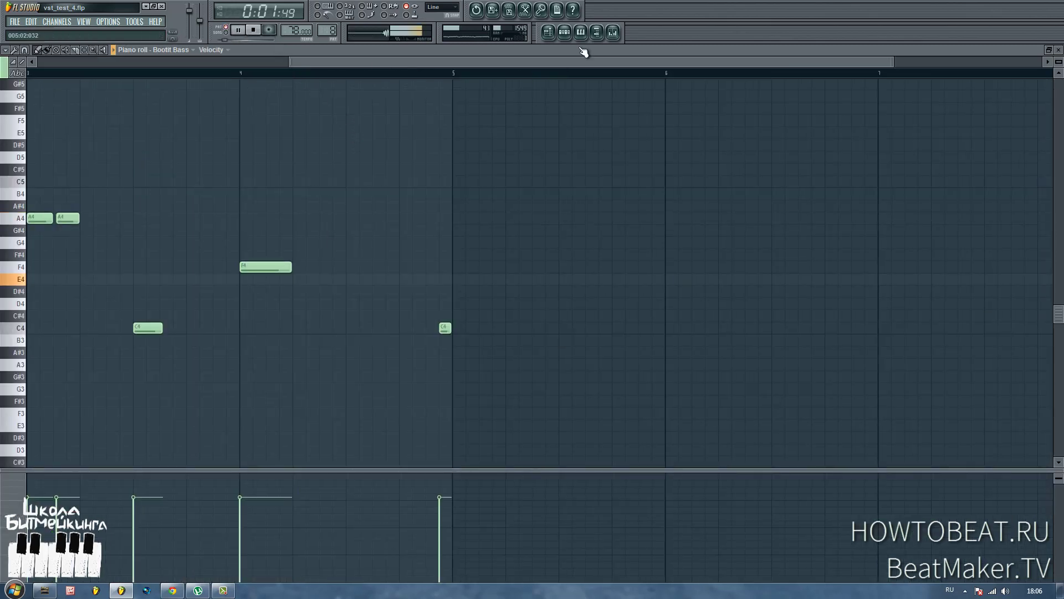
left_click(614, 32)
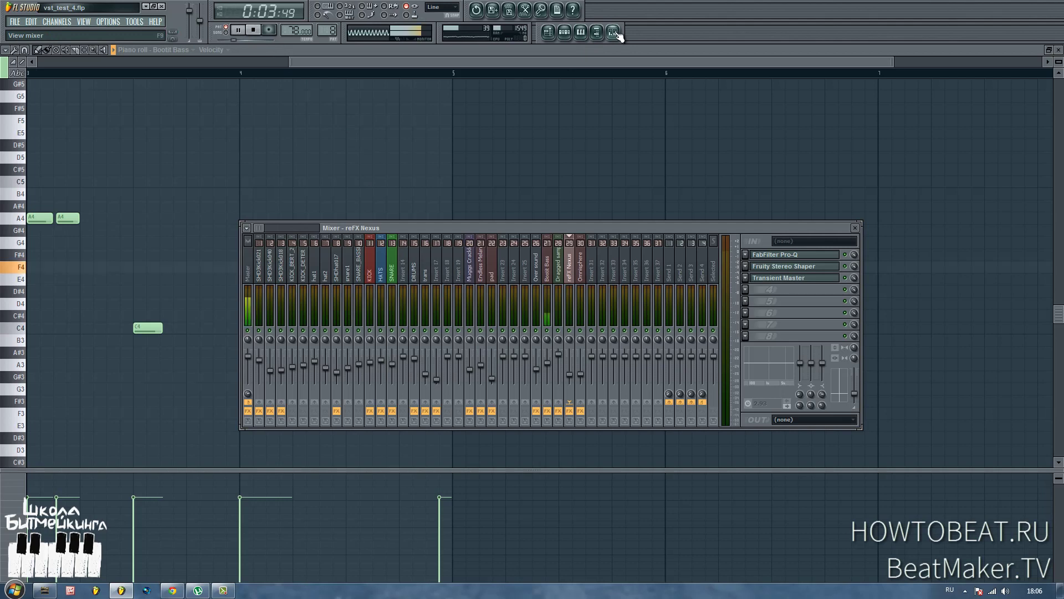
key("space")
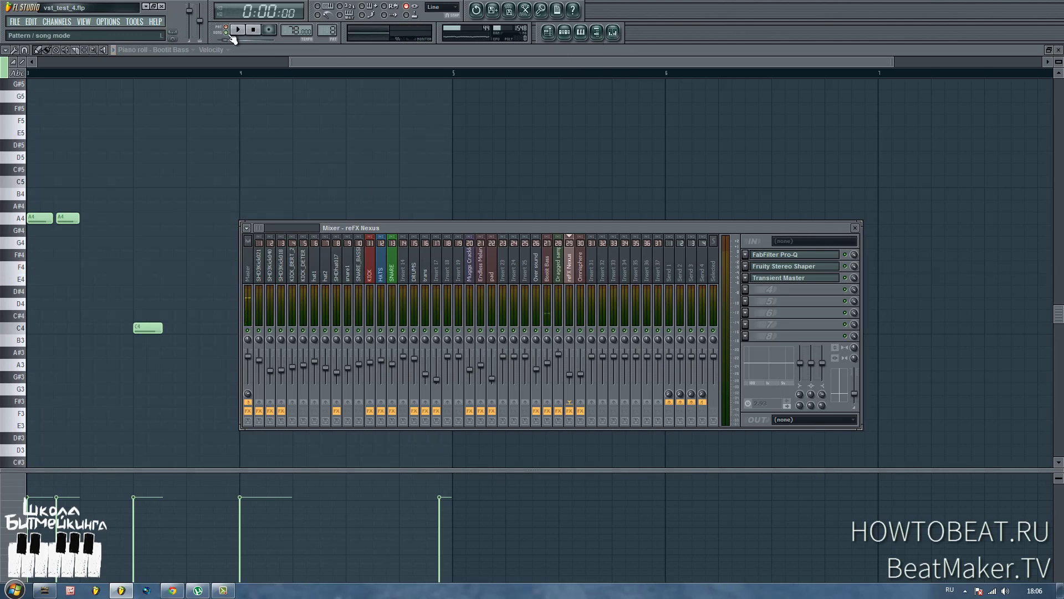
left_click(550, 33)
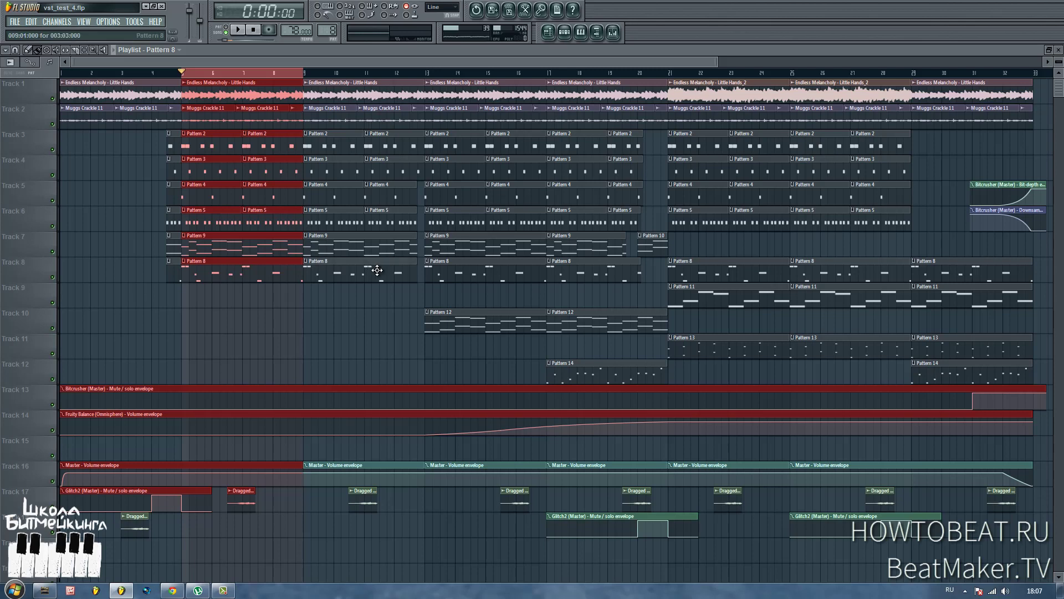
Play the marked section with its clips deselected and move the playlist time selection to bars 17 to 20
left_click(224, 331)
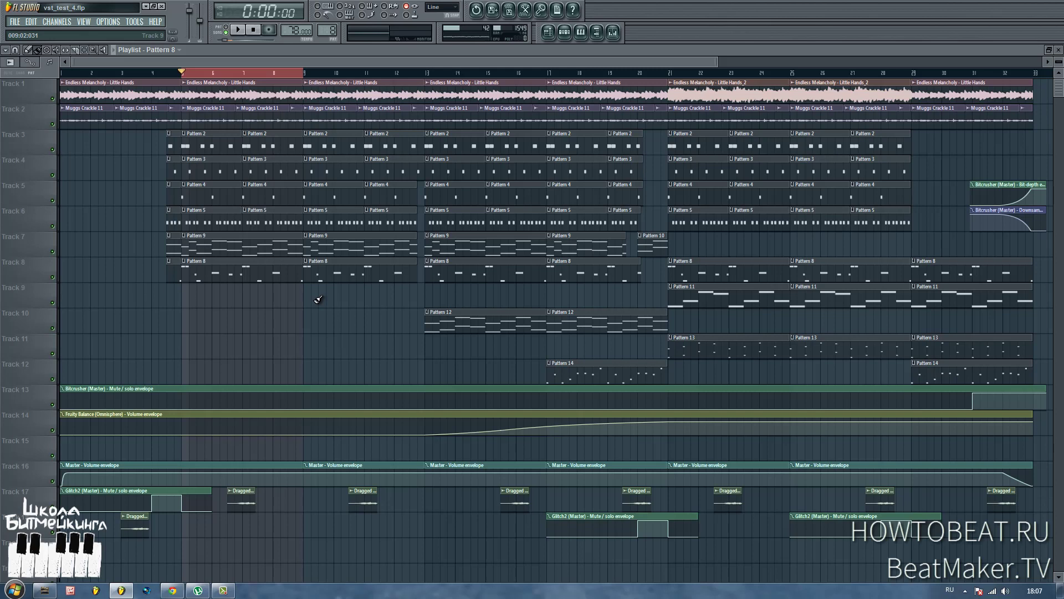
key("space")
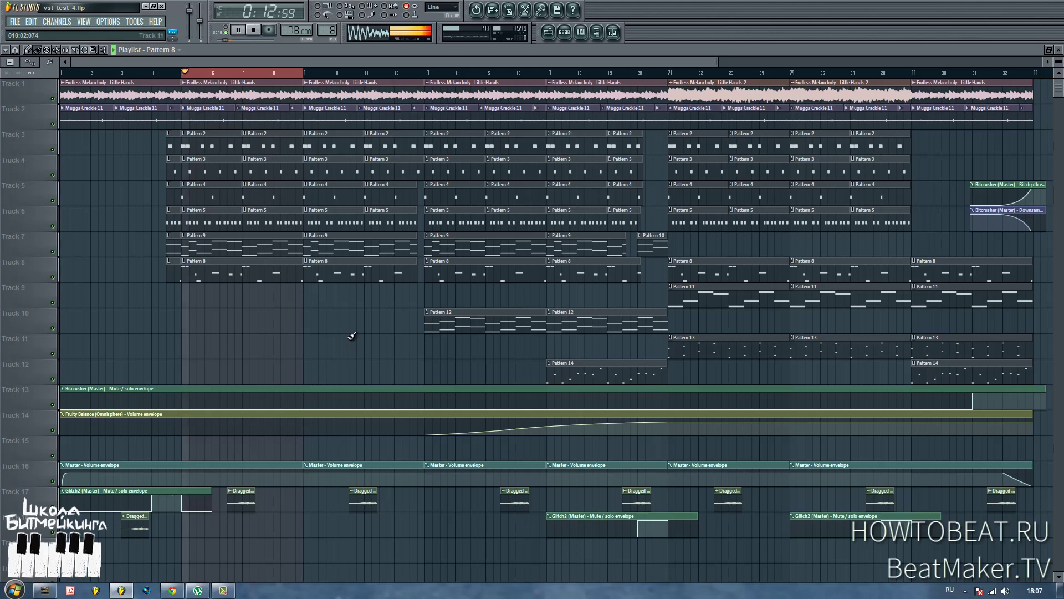
left_click_drag(426, 74, 548, 81)
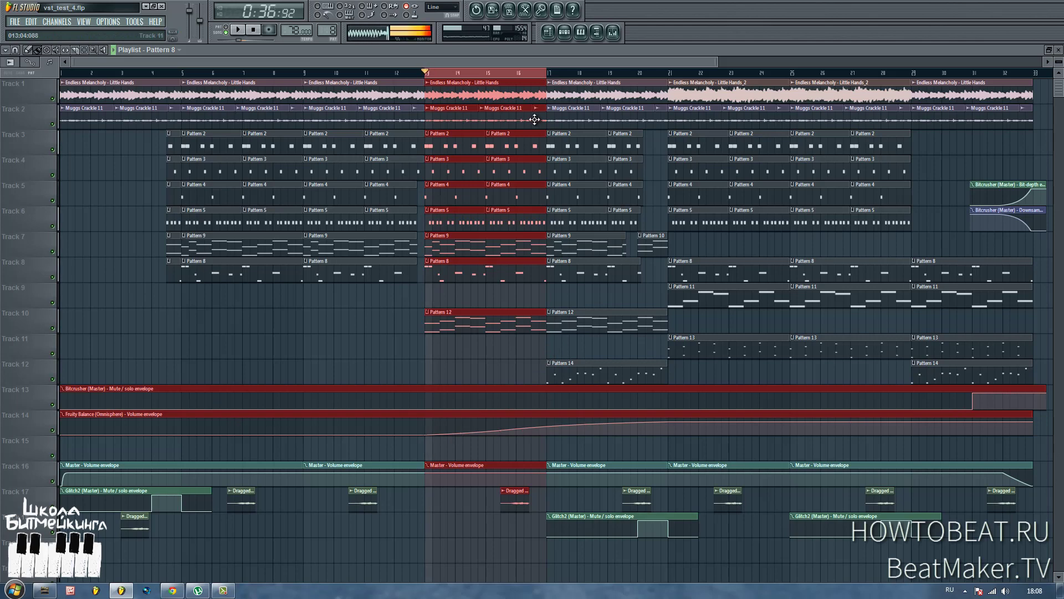
left_click_drag(557, 74, 668, 73)
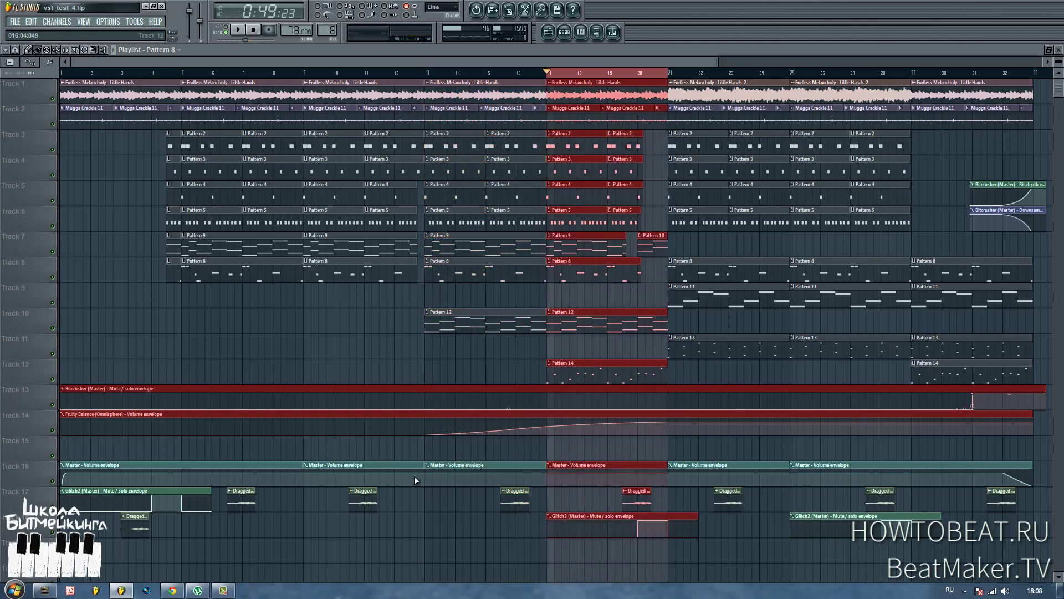
Audition the Omnisphere part of Pattern 12 on its own in the piano roll and return to the playlist
double_click(577, 321)
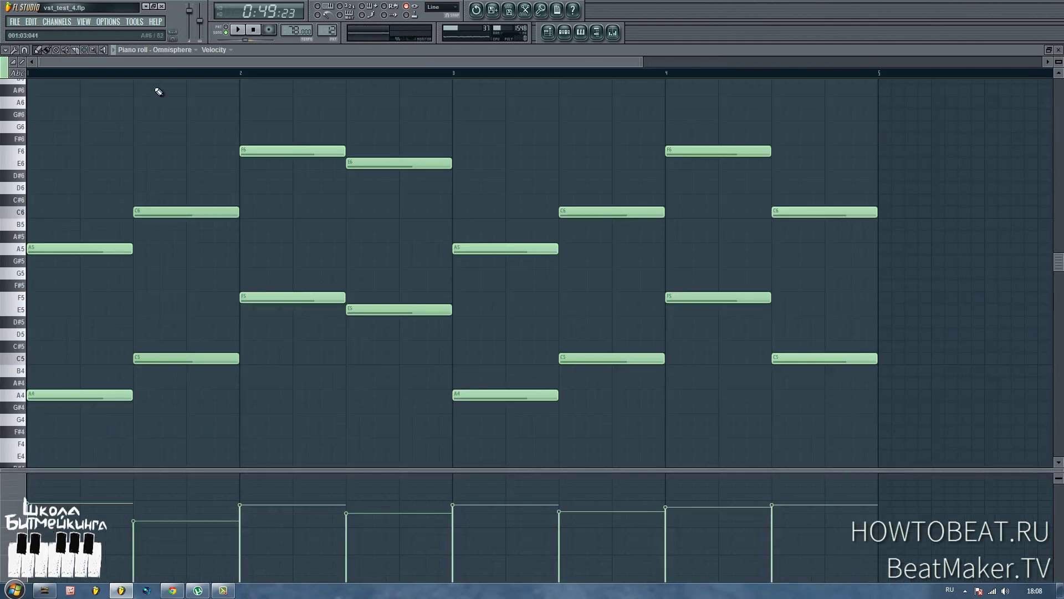
left_click(225, 29)
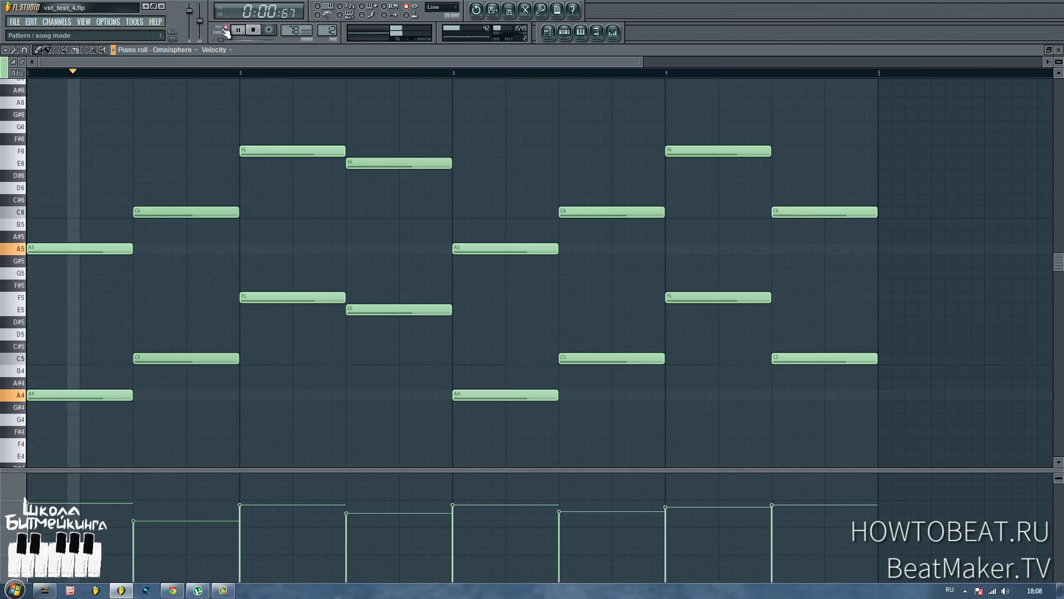
key("space")
left_click(548, 33)
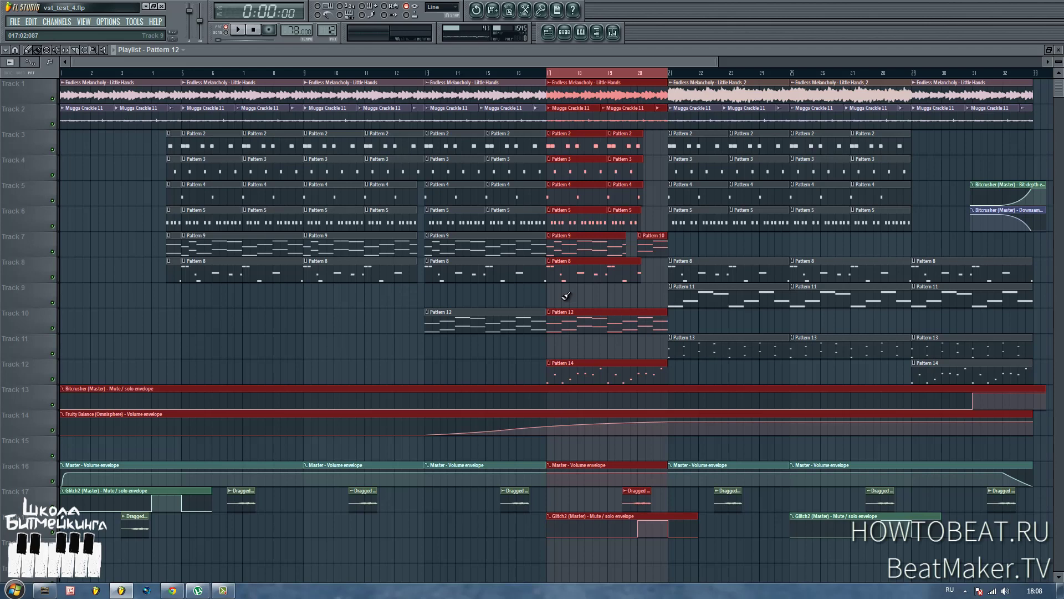
Play the arrangement from bar 17, jump the playback position to bar 13 and stop
left_click(552, 74)
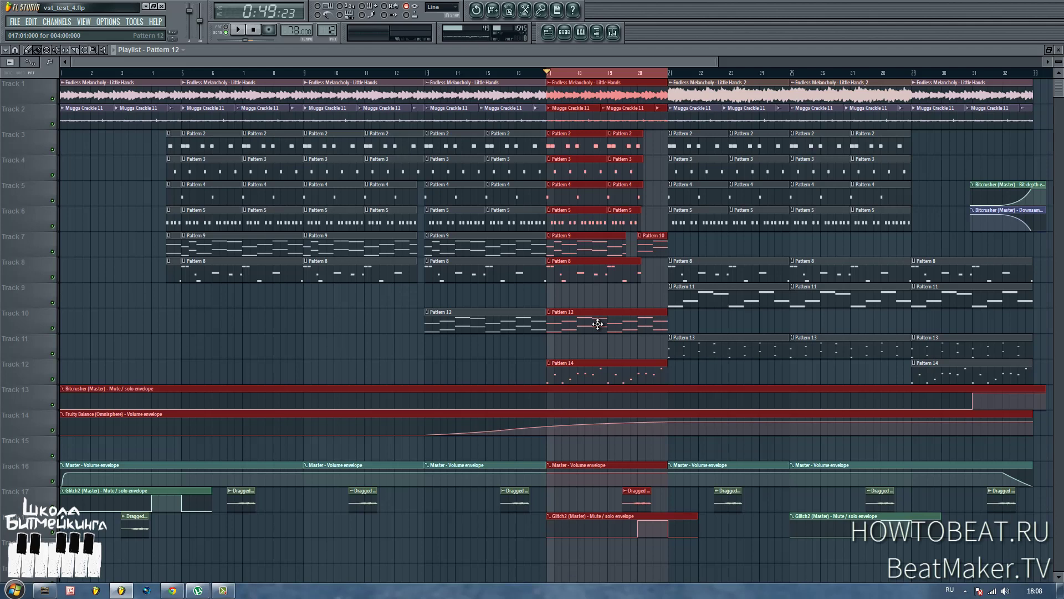
key("space")
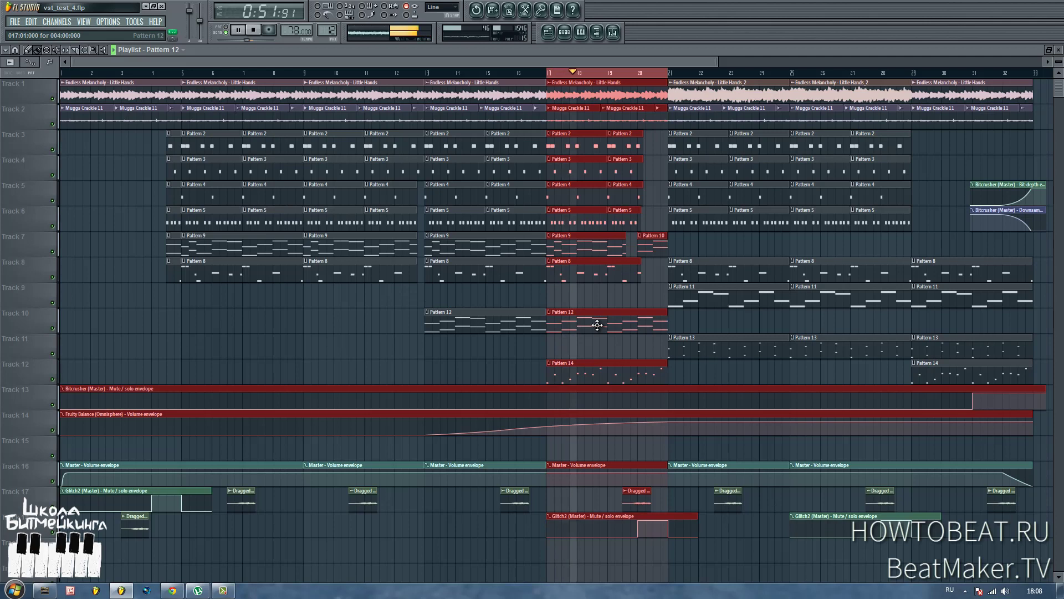
left_click(435, 73)
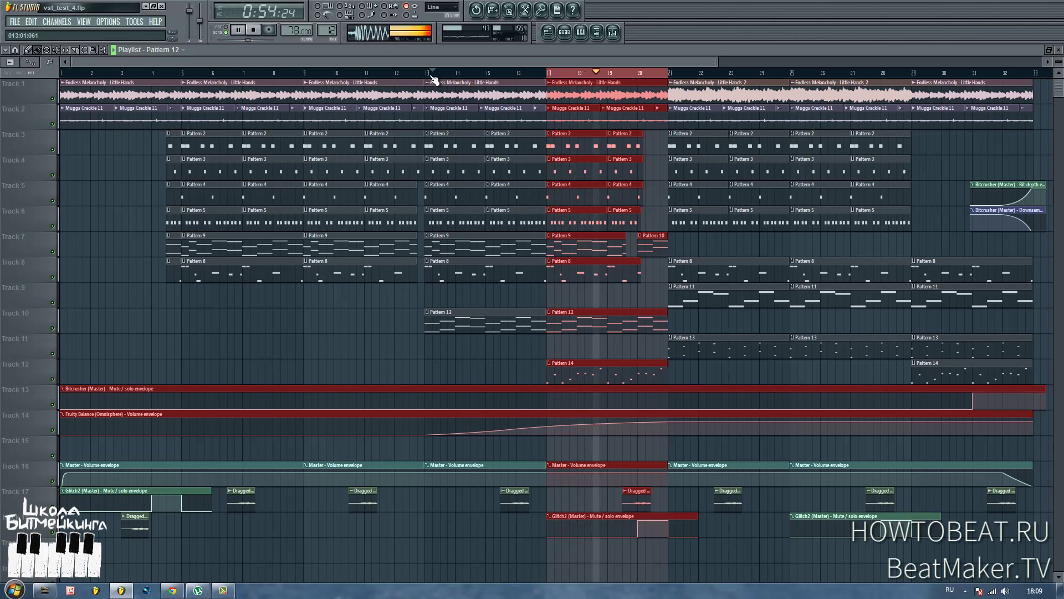
key("space")
Audition the reFX Nexus #2 part of Pattern 14 on its own in the piano roll and return to the unobstructed playlist
double_click(595, 369)
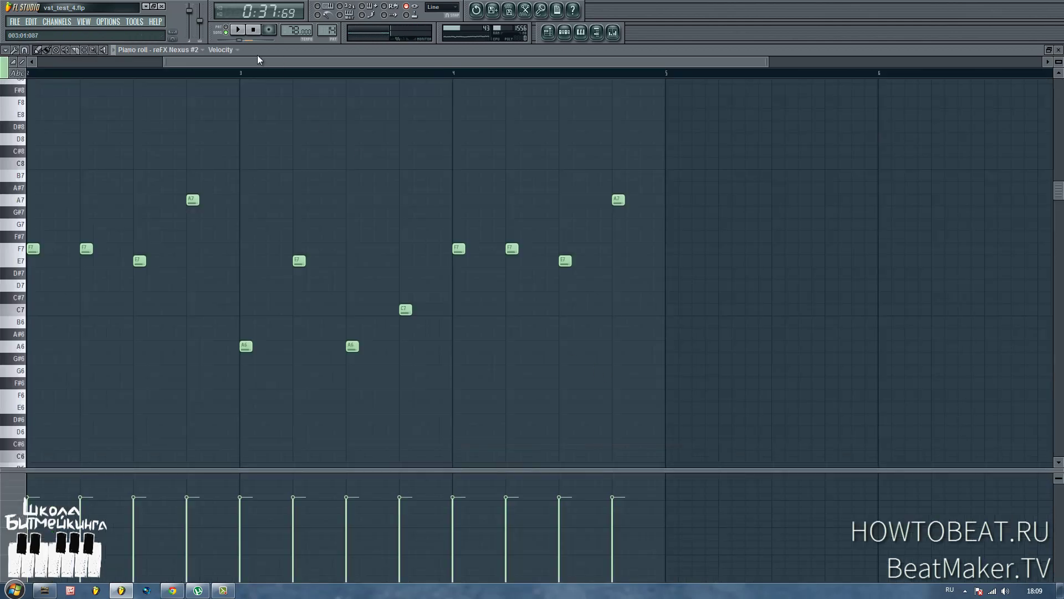
left_click(225, 26)
left_click(235, 30)
left_click(235, 30)
left_click(235, 30)
scroll(364, 137, "up", 2)
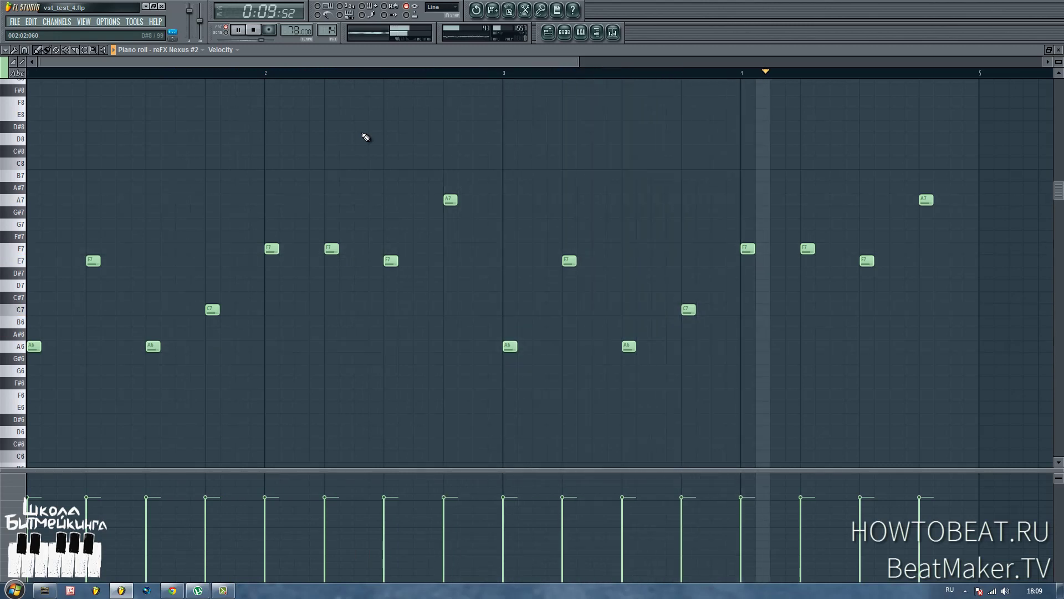
key("space")
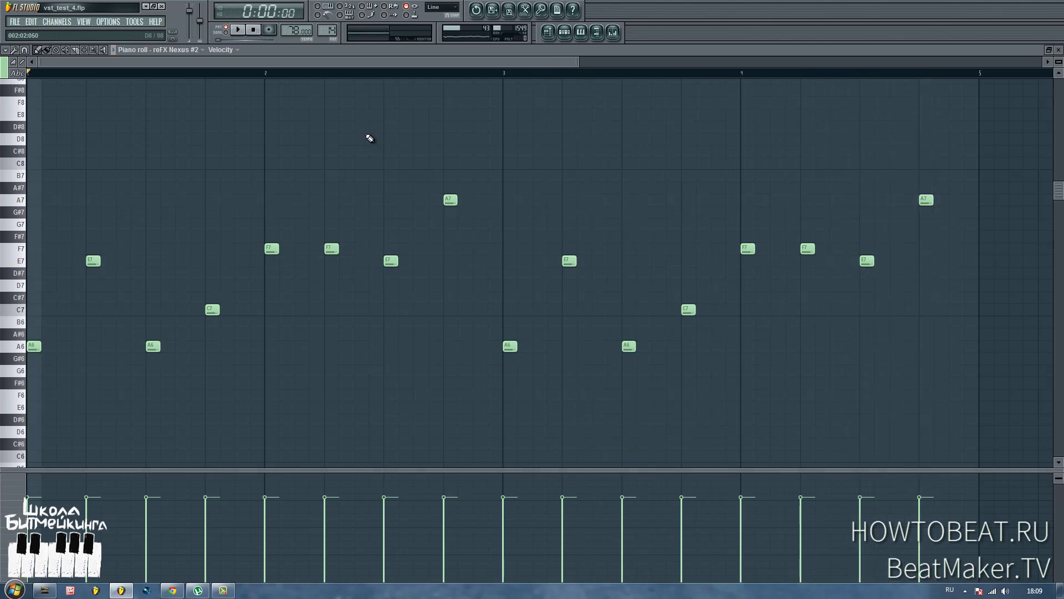
left_click(1059, 49)
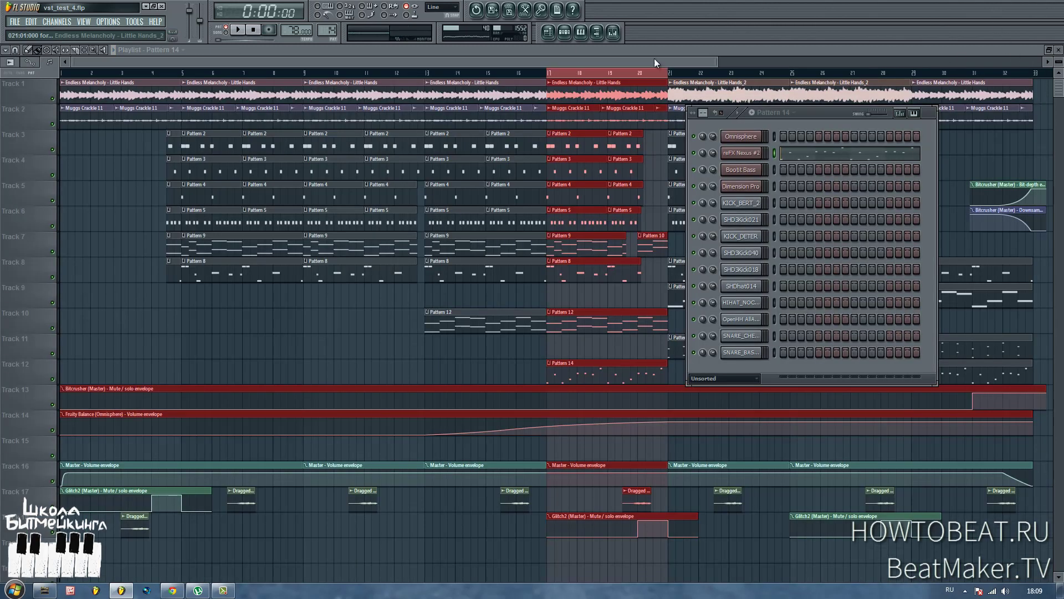
left_click(592, 60)
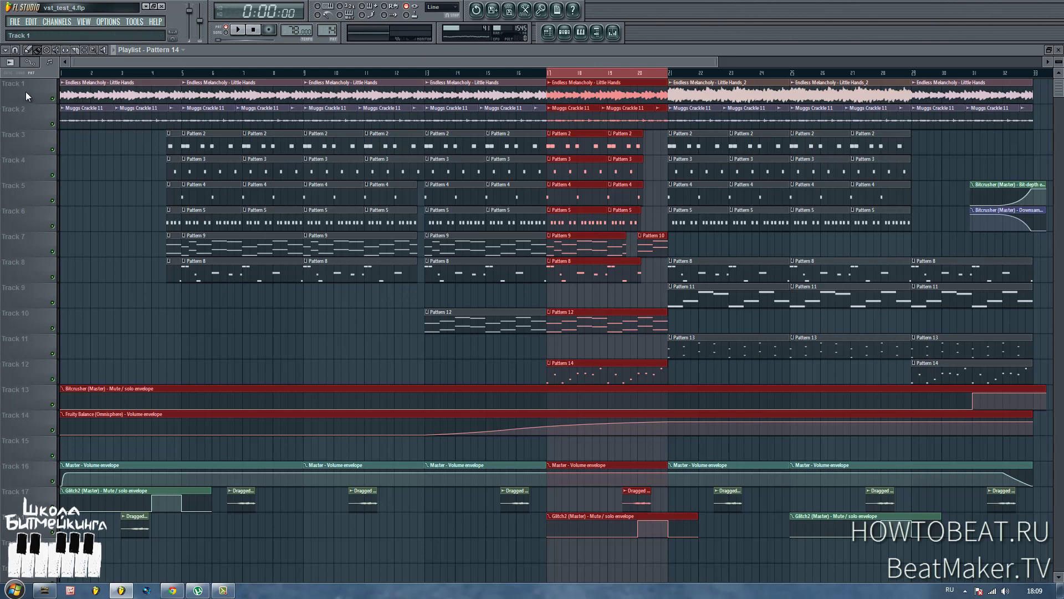
Play the selected bars 17 to 20 with the mixer open, stop playback and deselect the playlist clips
key("F9")
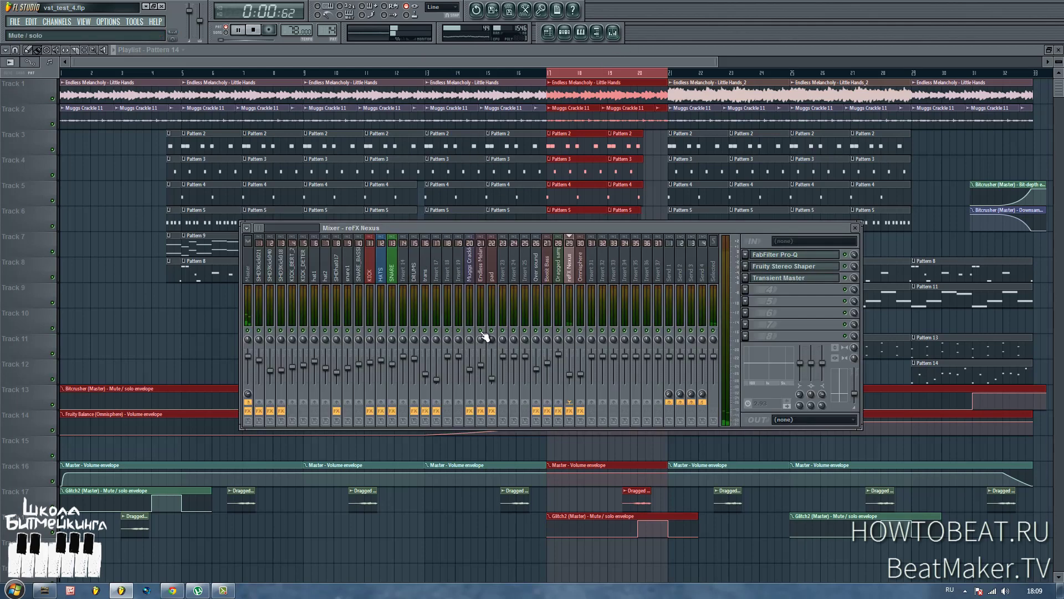
key("space")
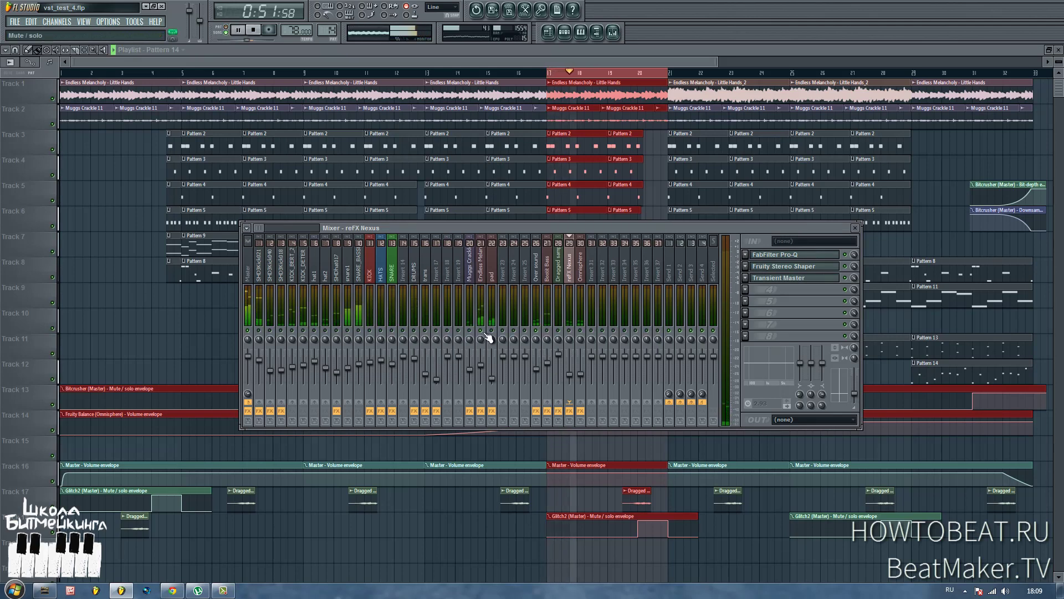
key("space")
left_click(657, 172)
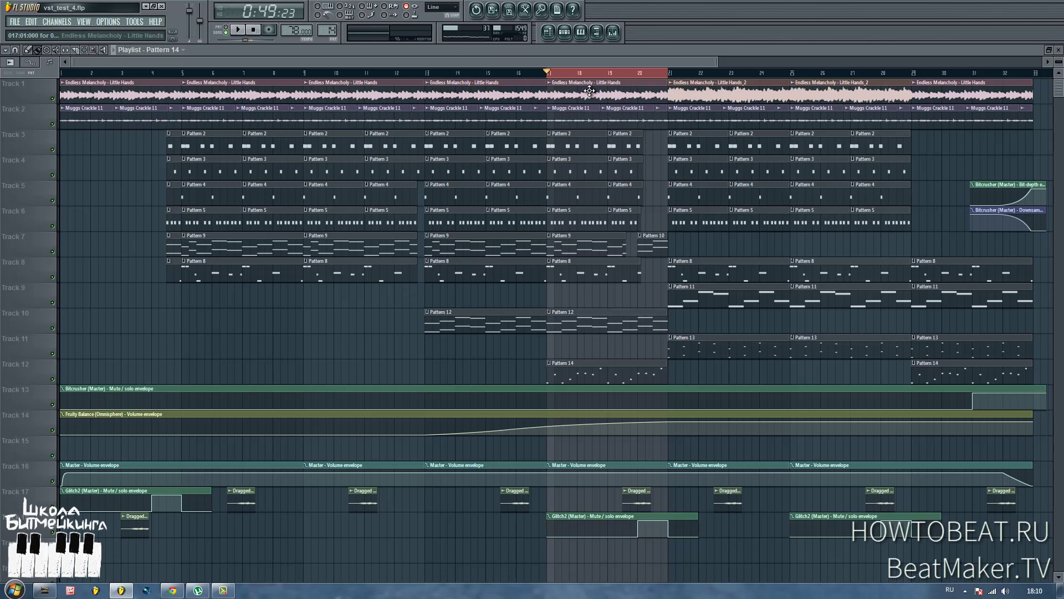
Reopen Pattern 14's reFX Nexus #2 notes, play them briefly in pattern mode and close the piano roll
double_click(594, 373)
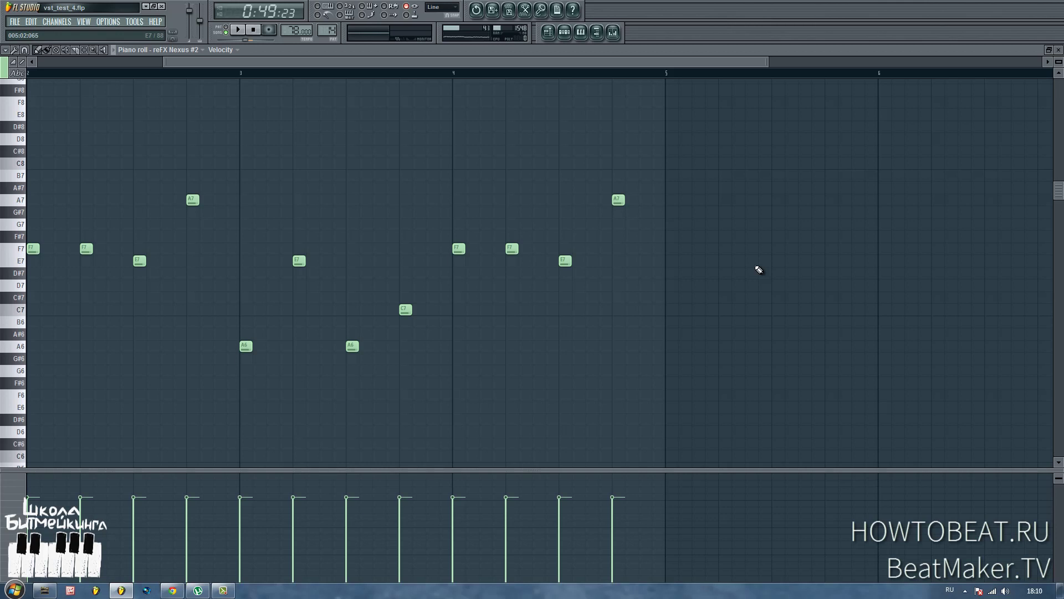
left_click(228, 33)
key("space")
left_click(238, 30)
left_click(1059, 50)
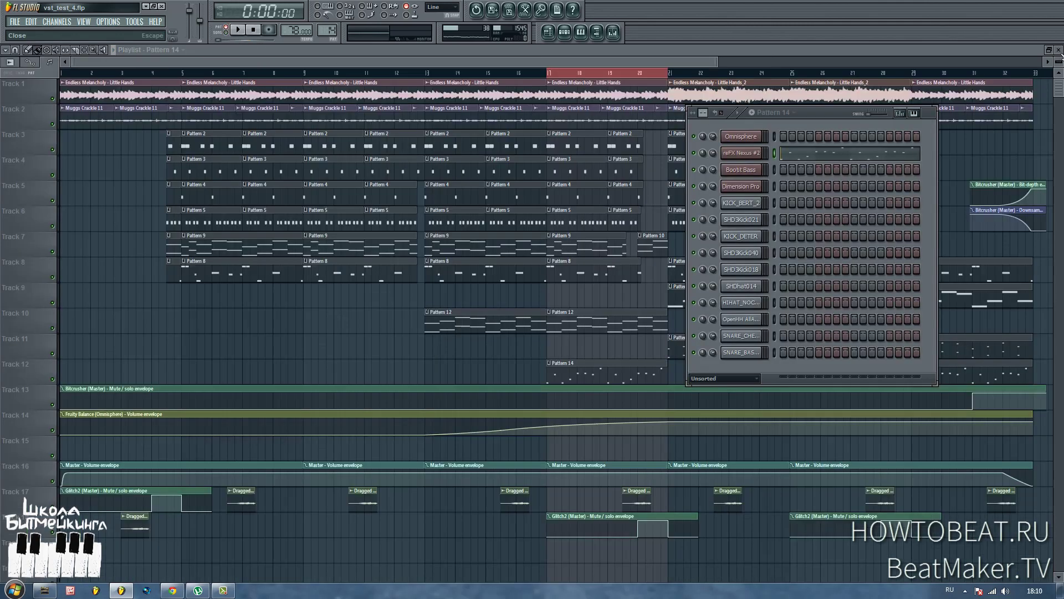
View the reFX Nexus #2 plugin, close it and move the channel rack clear of the channel settings window
left_click(741, 153)
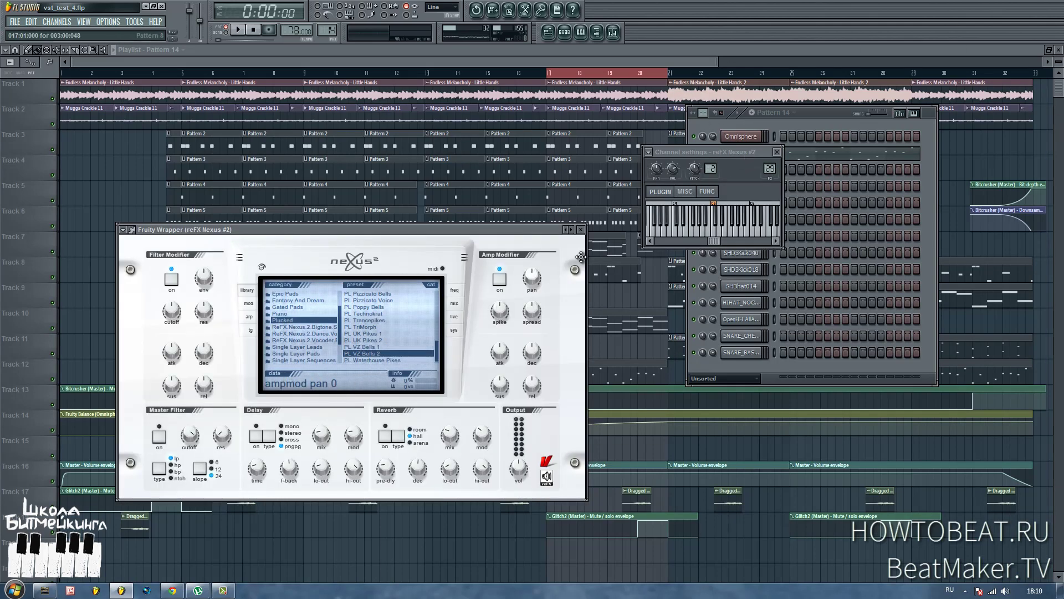
left_click(581, 230)
left_click(839, 118)
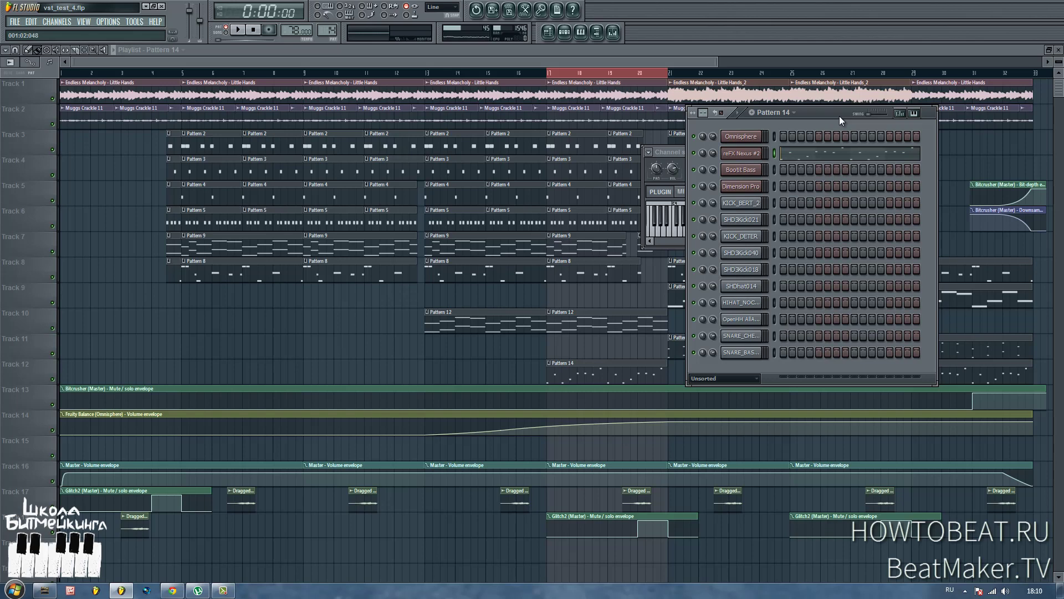
left_click_drag(840, 115, 507, 200)
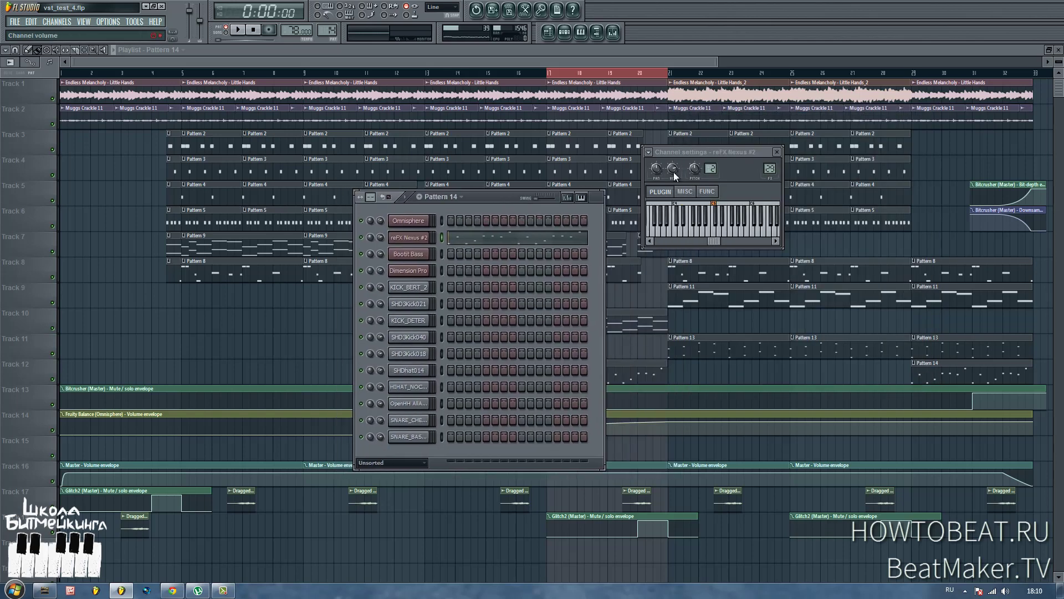
Close the reFX Nexus #2 channel settings window and hide the channel rack to clear the playlist
left_click(777, 152)
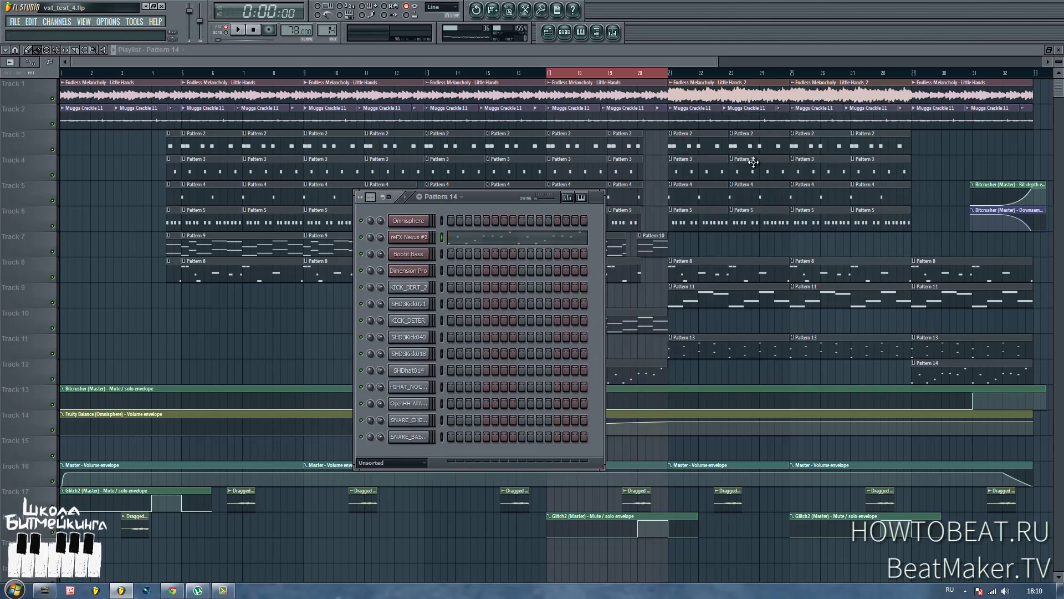
left_click(565, 32)
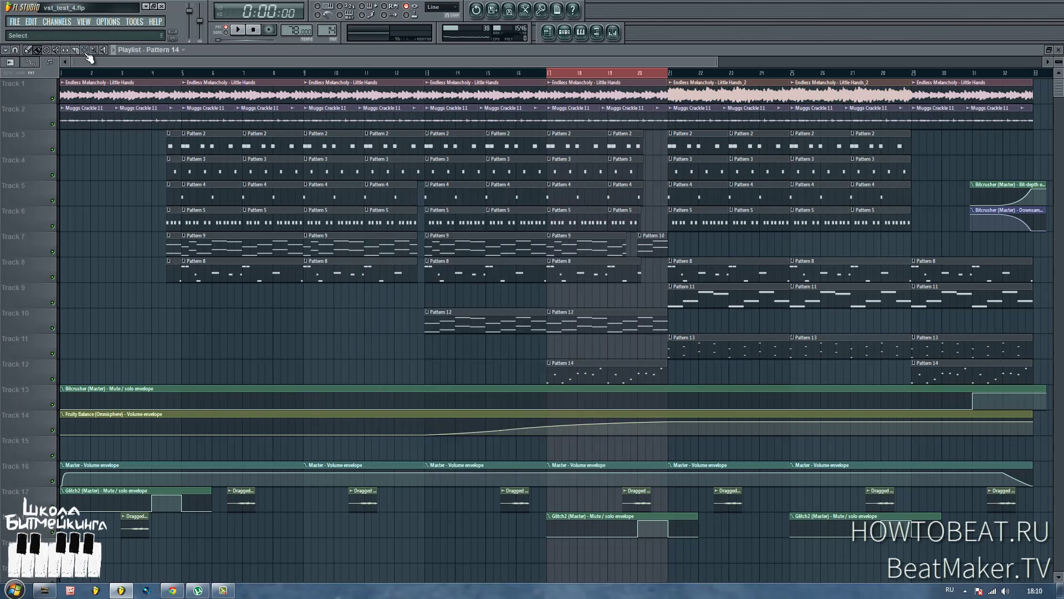
Select bars 21 to 24 in the playlist, play them with a brief look at the mixer, and stop playback
left_click_drag(671, 73, 791, 87)
key("space")
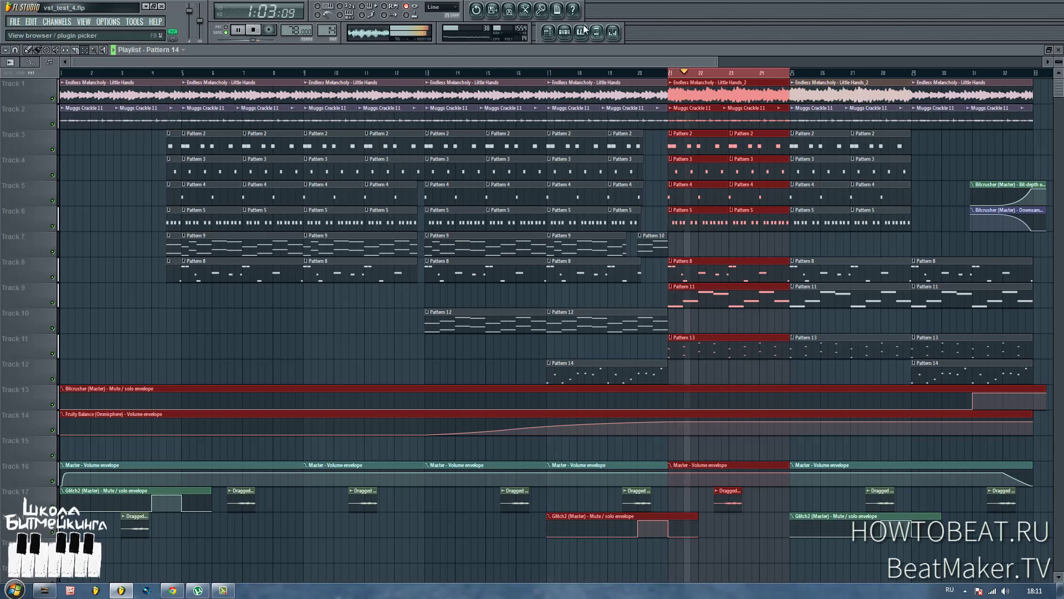
left_click(613, 32)
key("space")
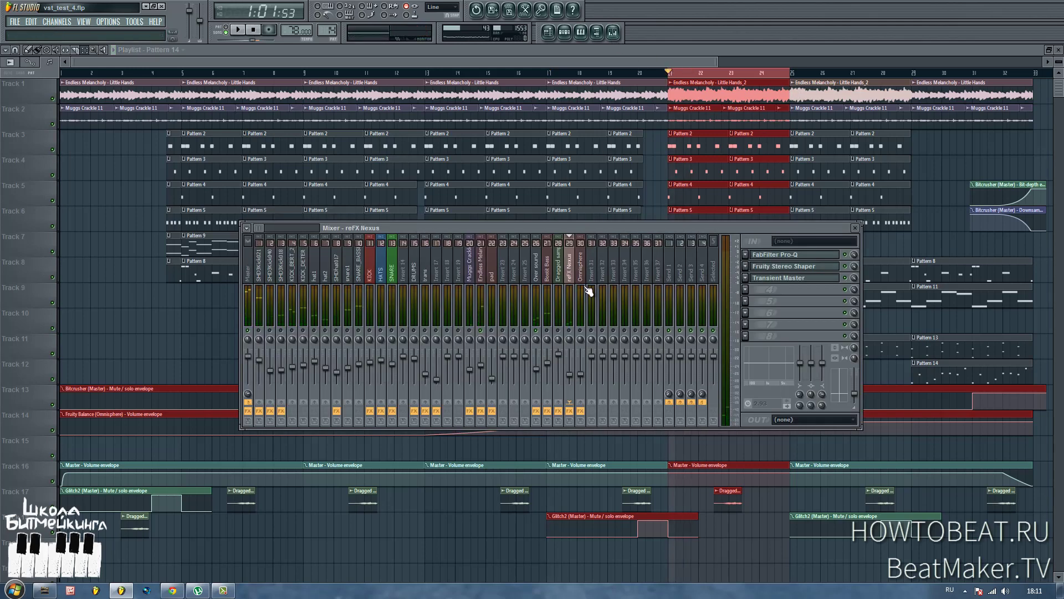
key("F9")
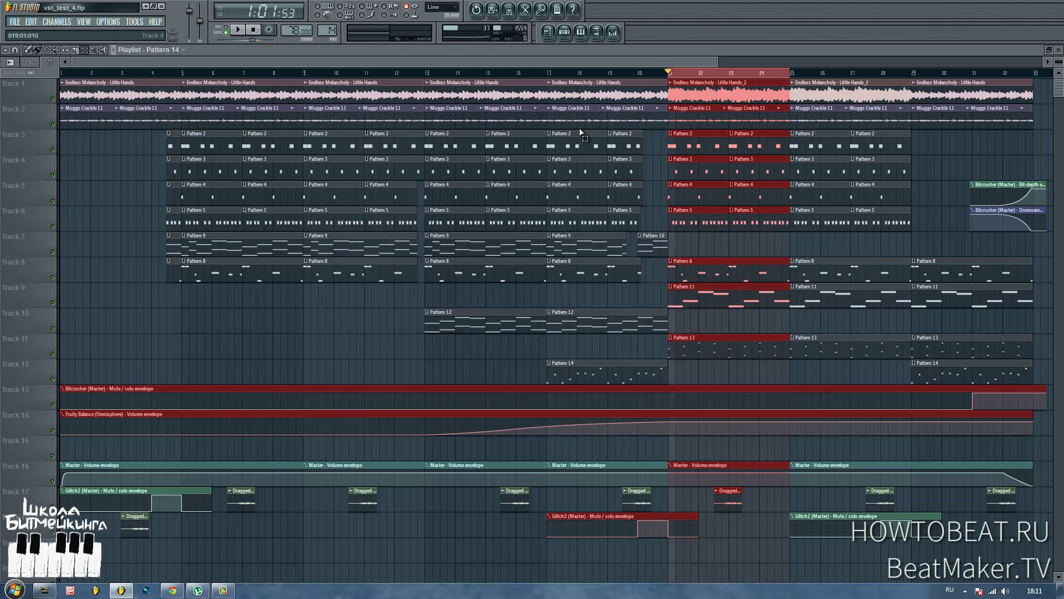
Audition the transition from bar 20 into bar 21, checking the mixer, and return to the stopped playlist
left_click(639, 74)
key("space")
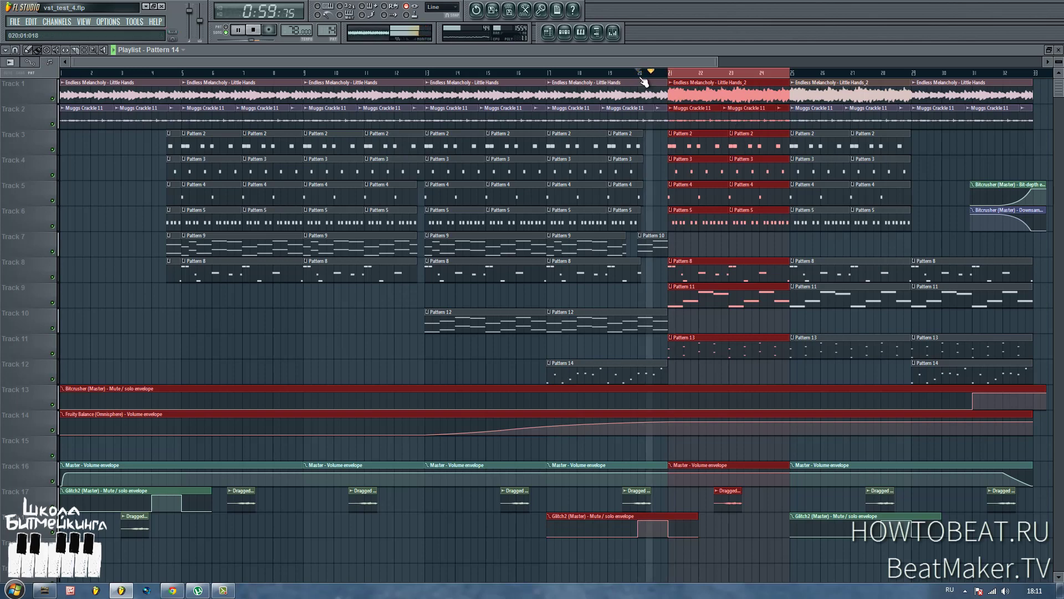
key("space")
left_click(614, 33)
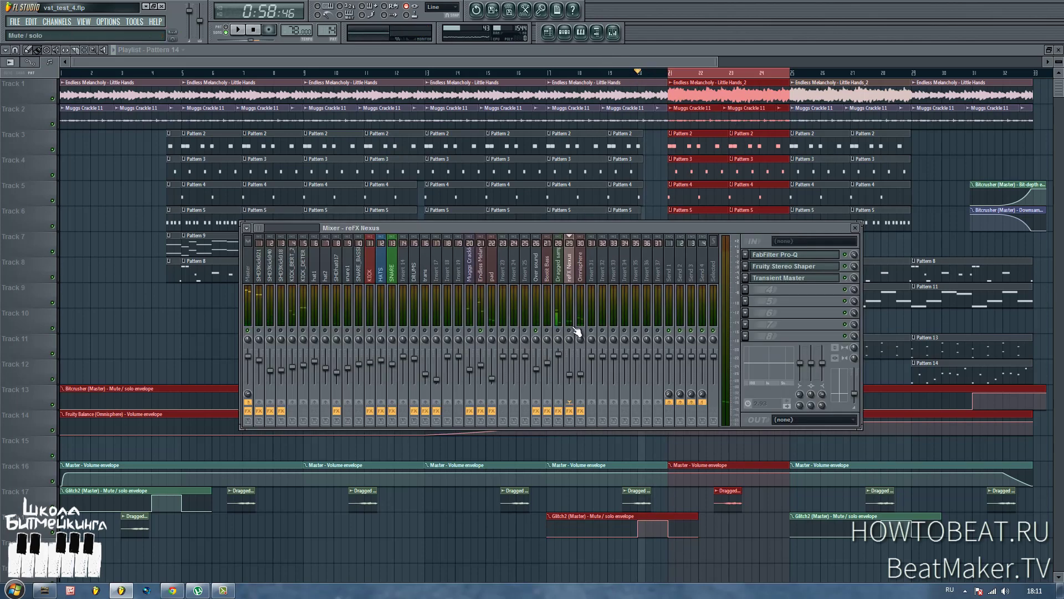
key("space")
key("F9")
key("space")
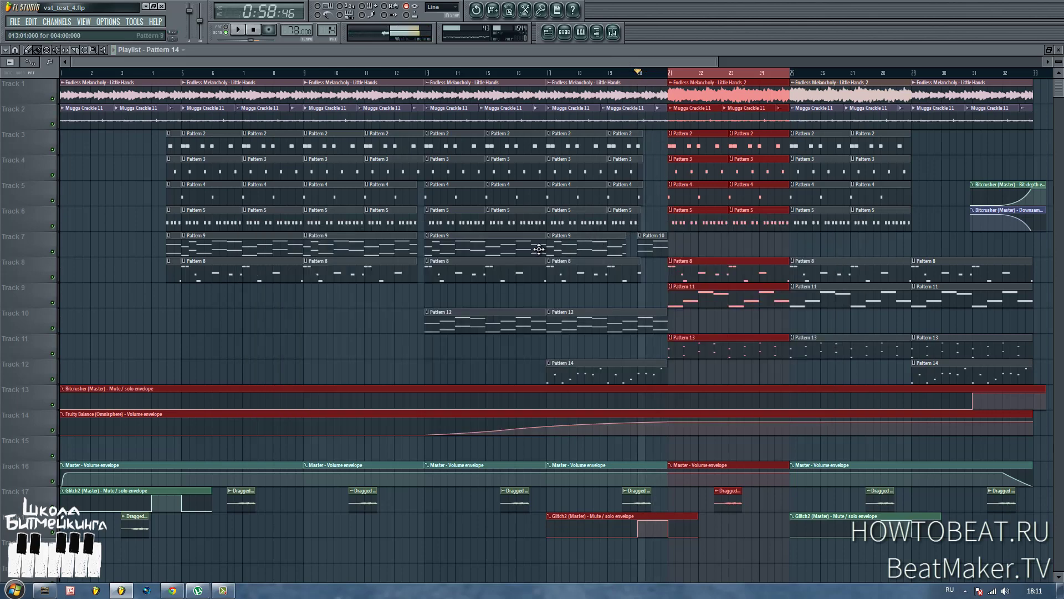
View Pattern 10's Dimension Pro notes in the piano roll and close it
double_click(654, 242)
scroll(225, 282, "down", 3)
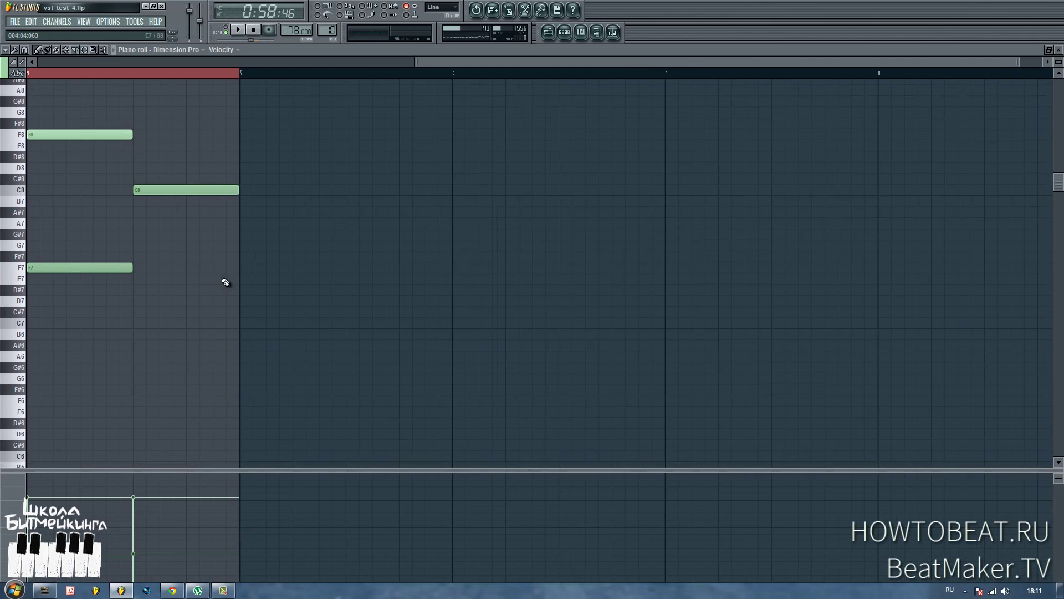
left_click(1059, 49)
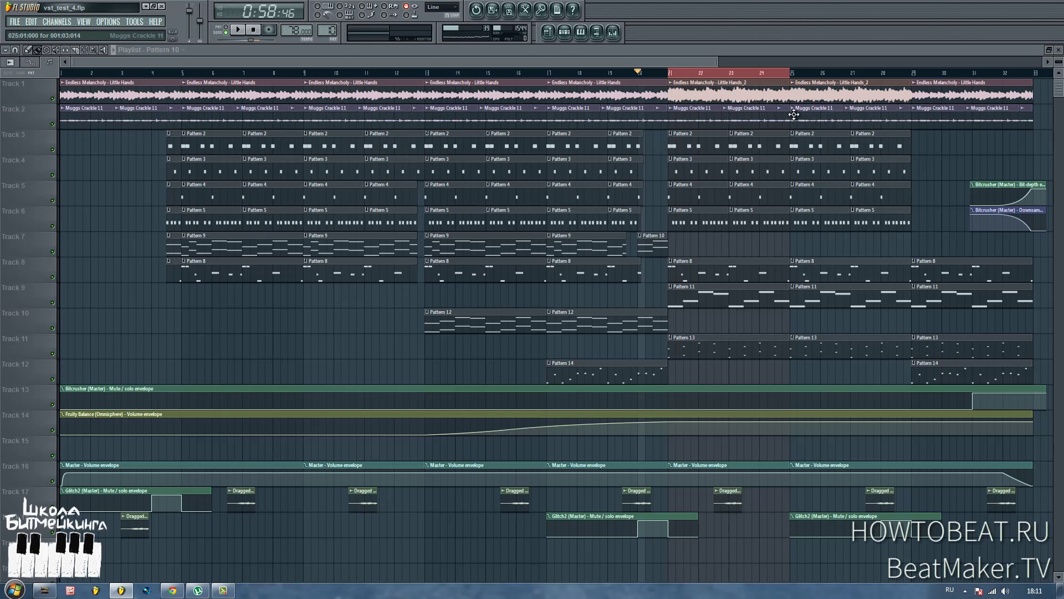
Play the arrangement from about bar 19 to hear Pattern 10 and the Glitch2 effect in the mix
left_click(614, 76)
key("space")
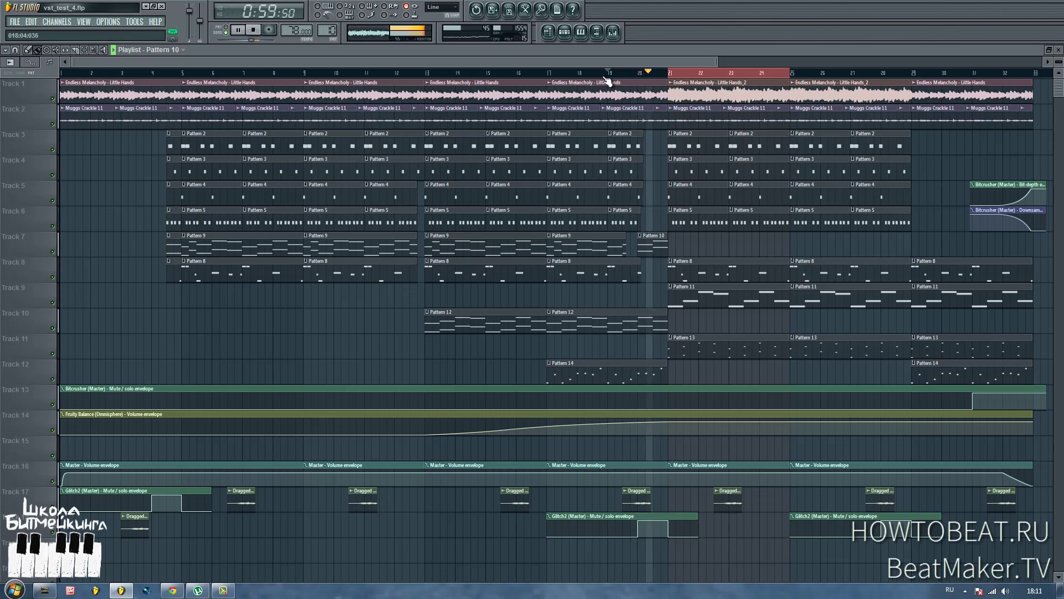
key("space")
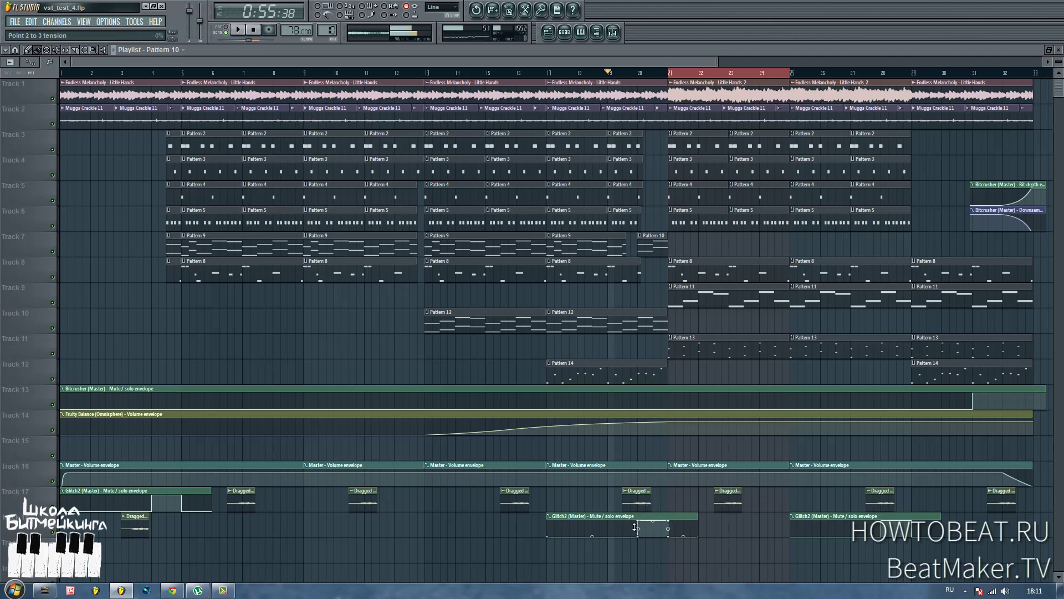
key("space")
key("space")
Reselect bars 21 to 24, mute Track 17, play the section and deselect the clips
left_click(670, 81)
left_click(670, 80)
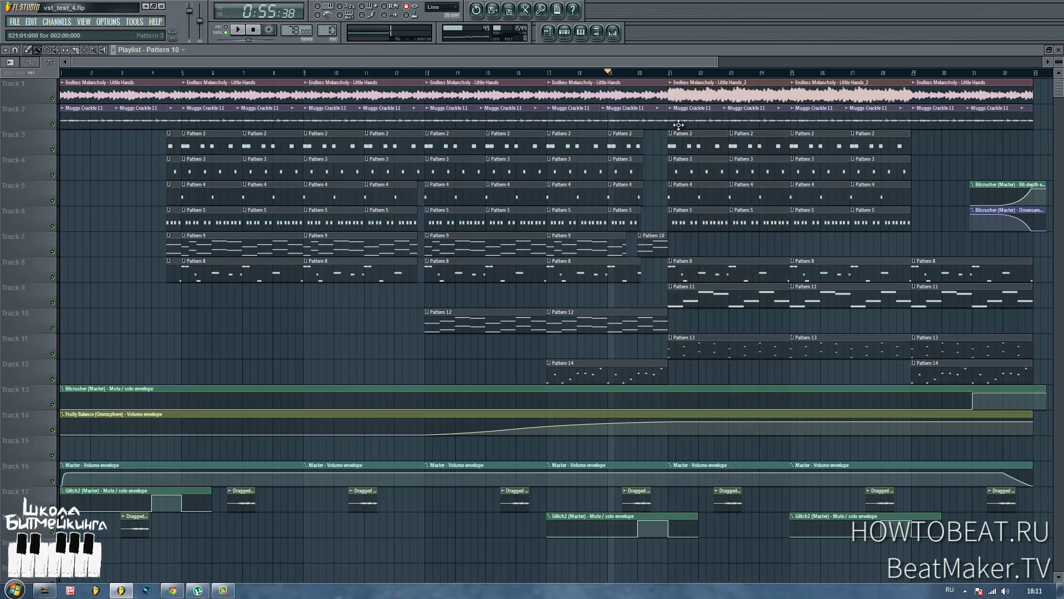
left_click_drag(681, 76, 790, 75)
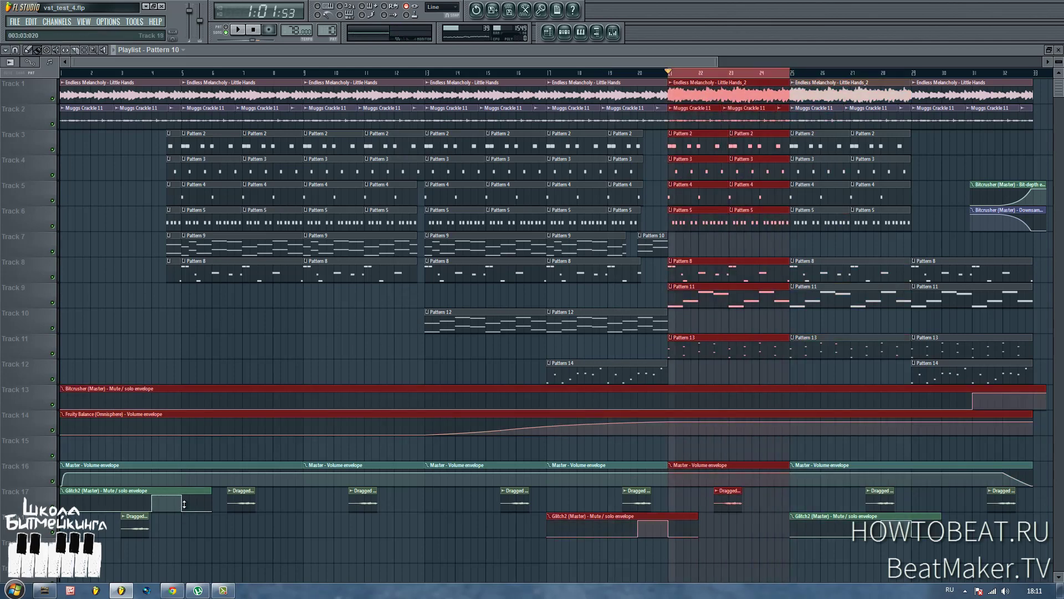
left_click(53, 506)
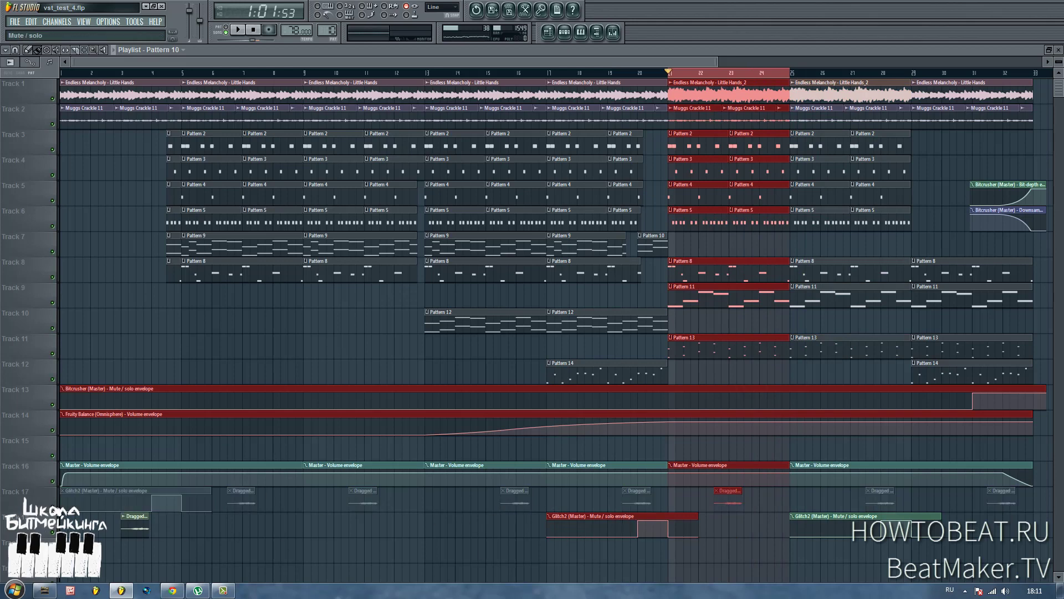
key("space")
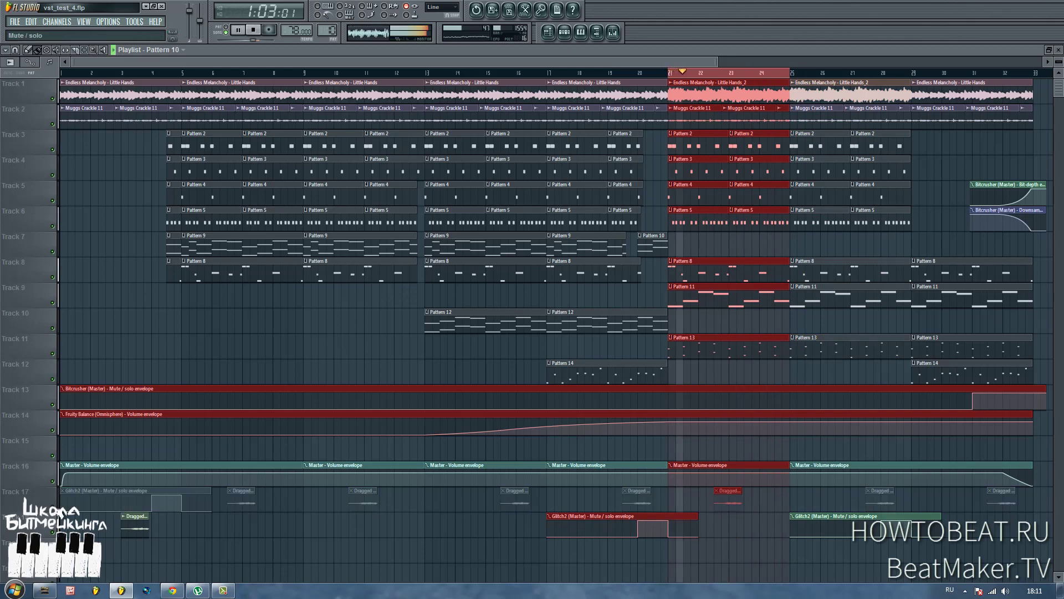
left_click(475, 562, "ctrl")
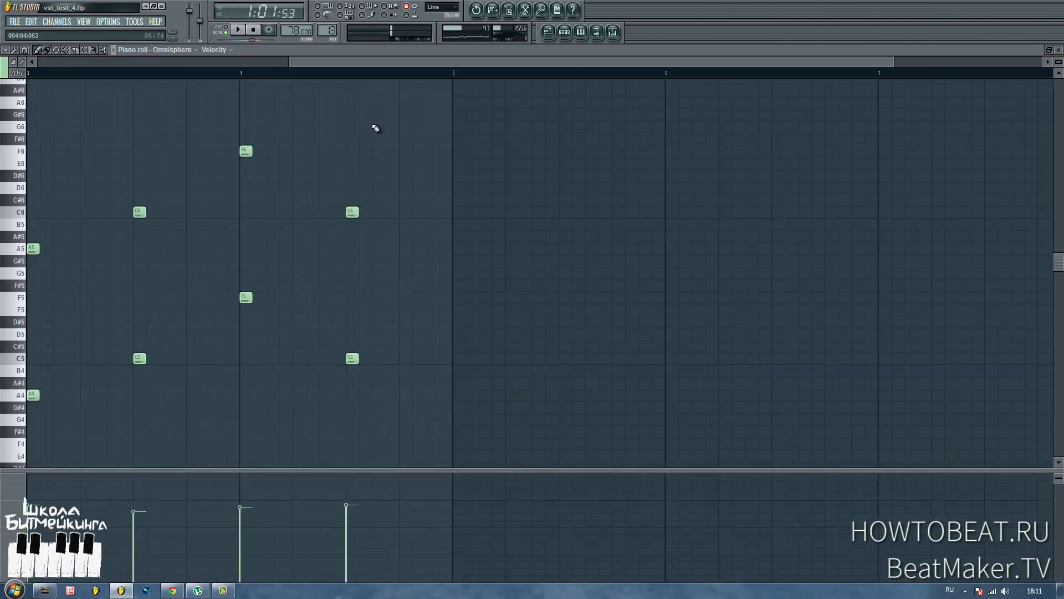
Audition Pattern 13's Omnisphere notes alone in pattern mode and return to the playlist
left_click(226, 27)
key("space")
key("space")
left_click(549, 35)
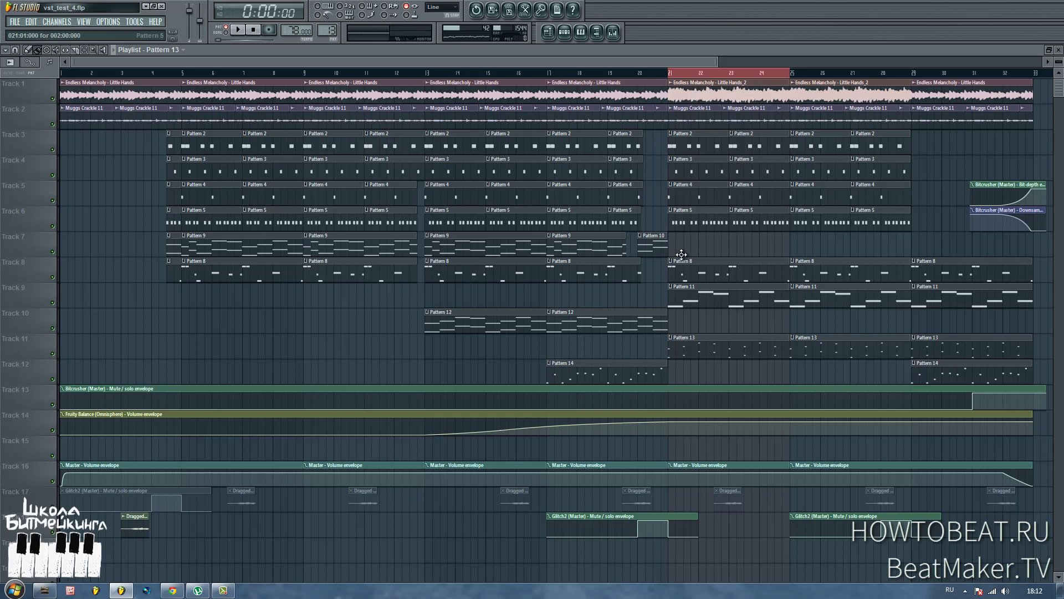
Reopen Pattern 13's Omnisphere notes, play them once more and go back to the playlist
double_click(706, 349)
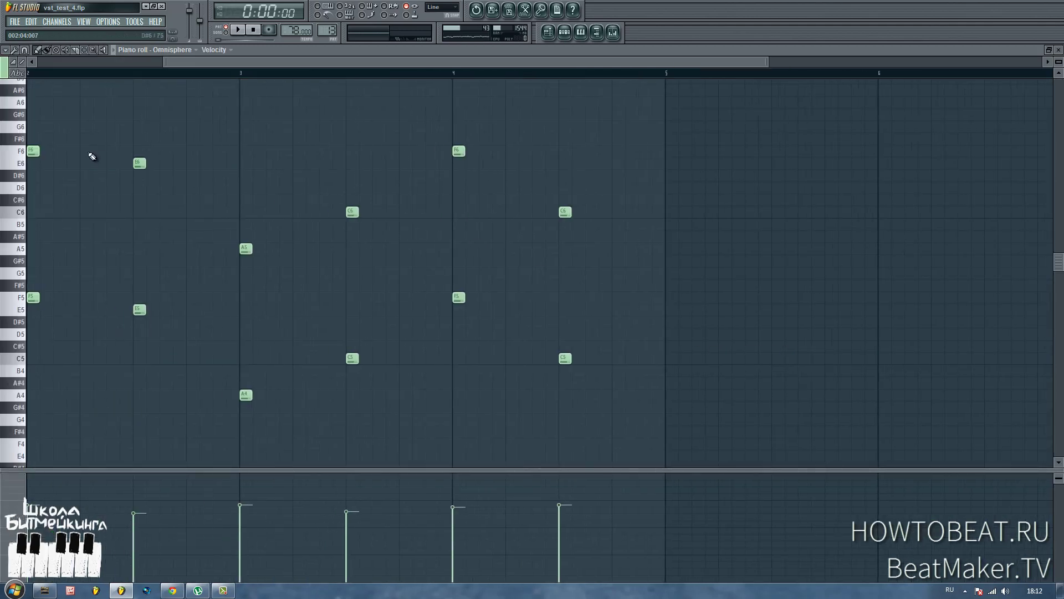
key("space")
key("space")
key("F5")
Play Pattern 11's reFX Nexus #2 melody on its own and return to the playlist
double_click(754, 308)
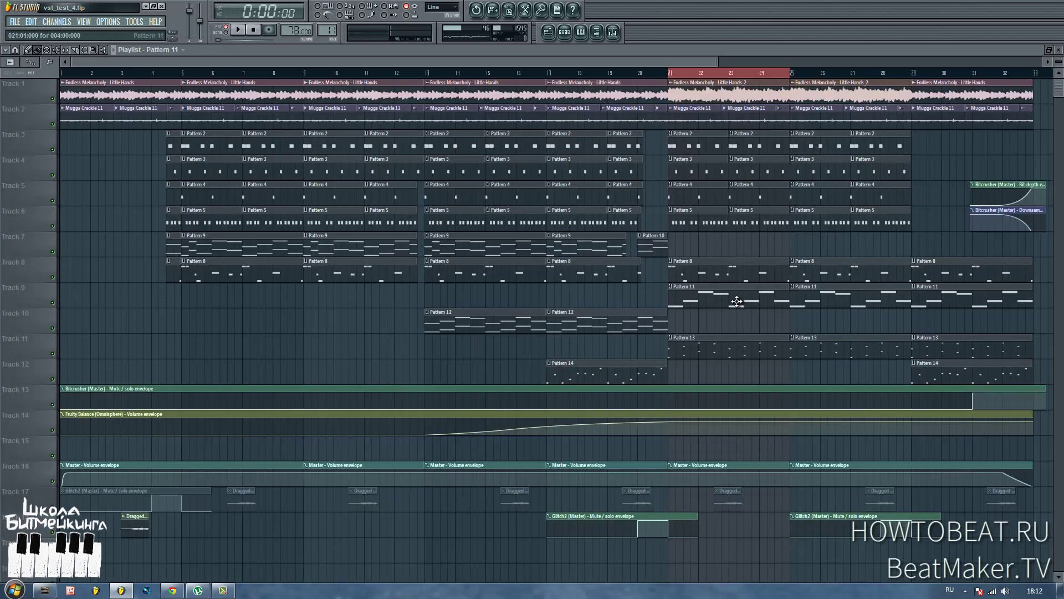
key("space")
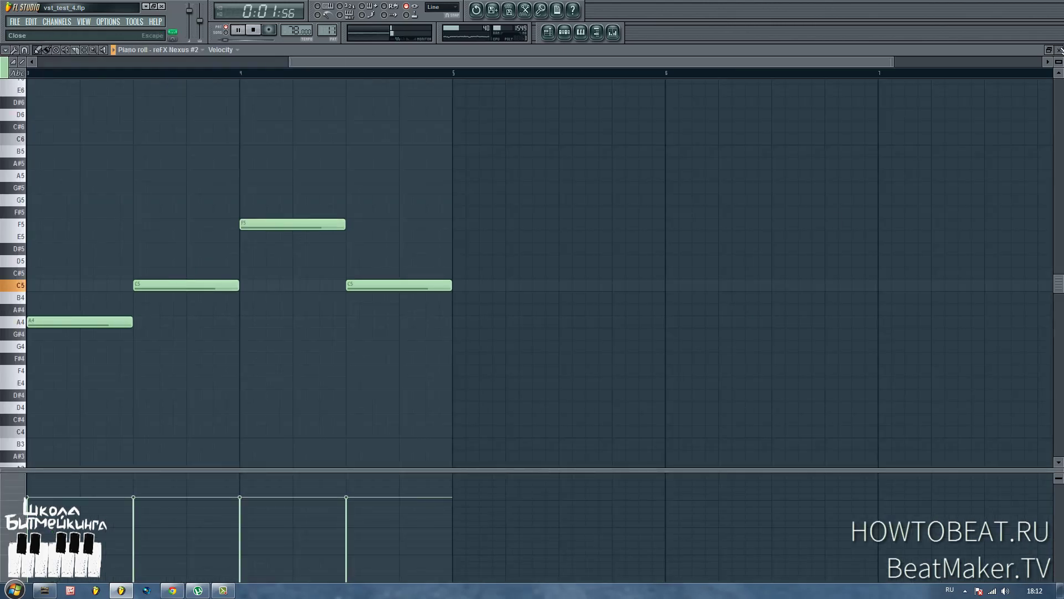
key("F5")
key("space")
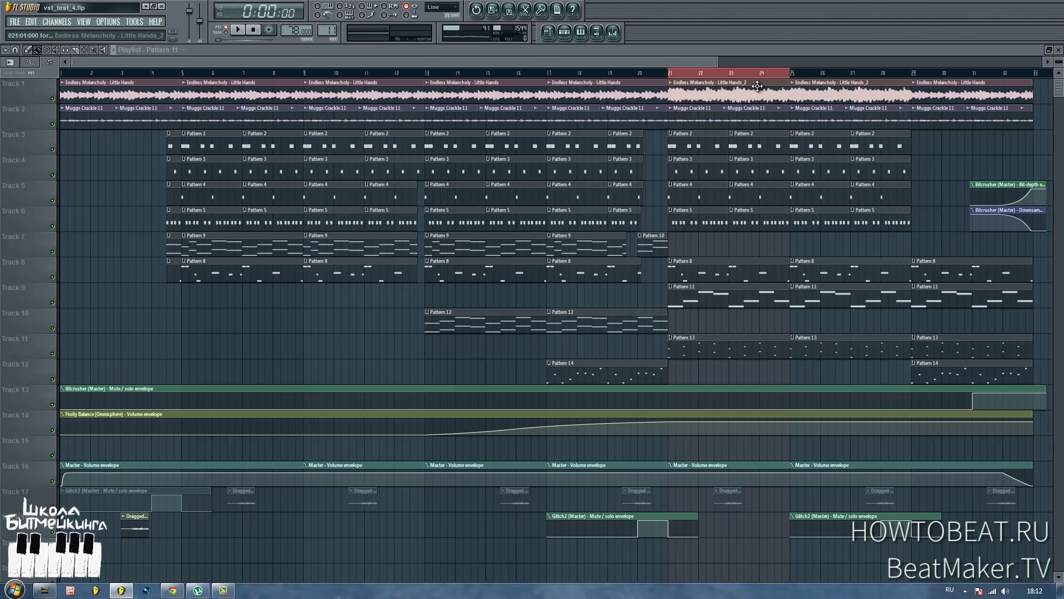
Reopen Pattern 11's reFX Nexus #2 notes from the playlist, replay them briefly and leave the piano roll
double_click(710, 305)
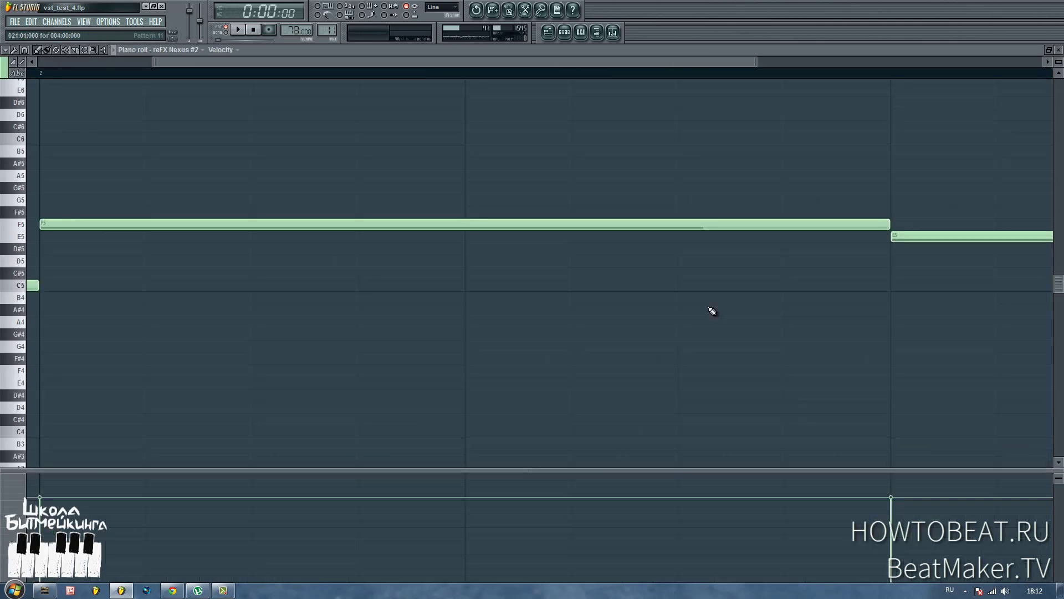
key("space")
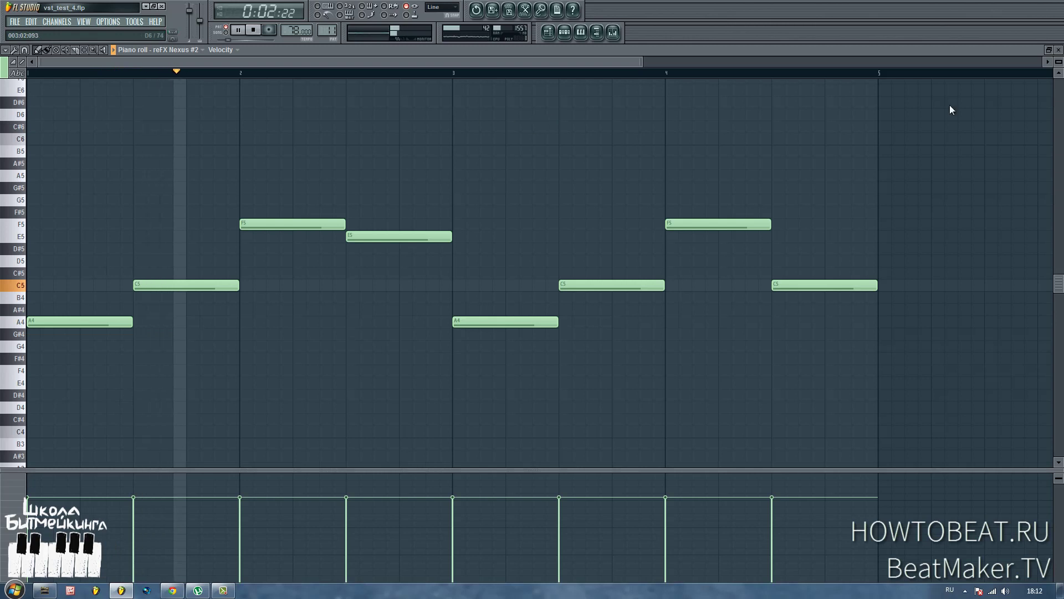
key("space")
key("F5")
In song mode, play bars 21 to 24 with Track 1 and Track 8 muted, stop and unmute all tracks
key("l")
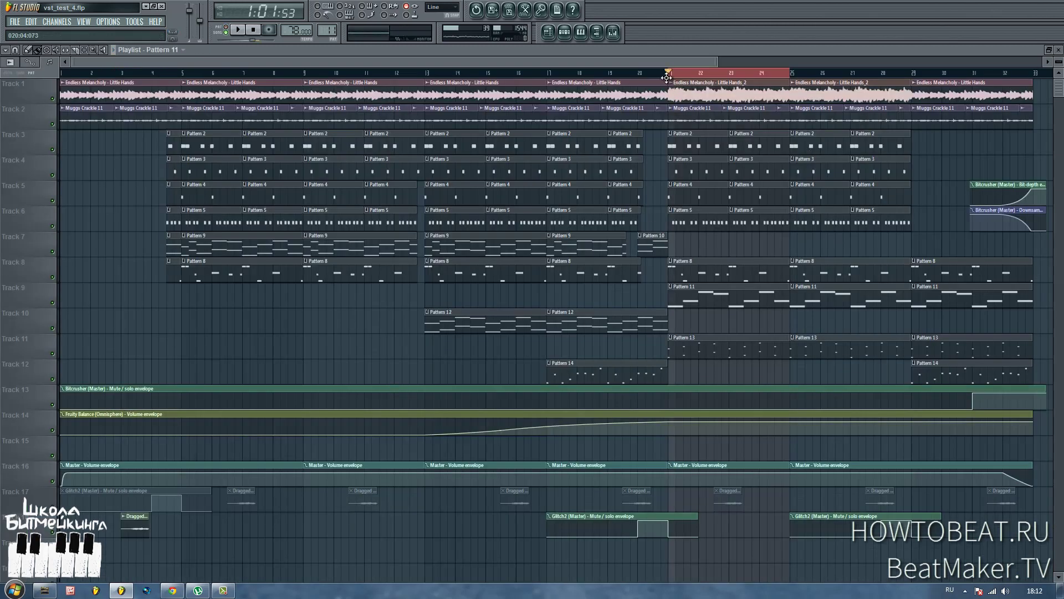
left_click(52, 98)
key("space")
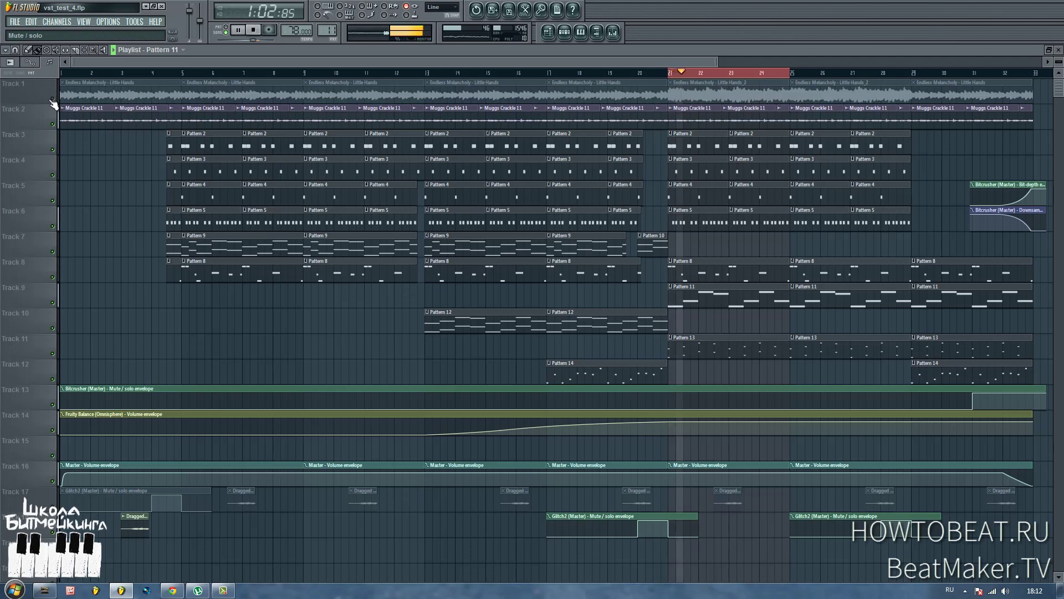
left_click(53, 278)
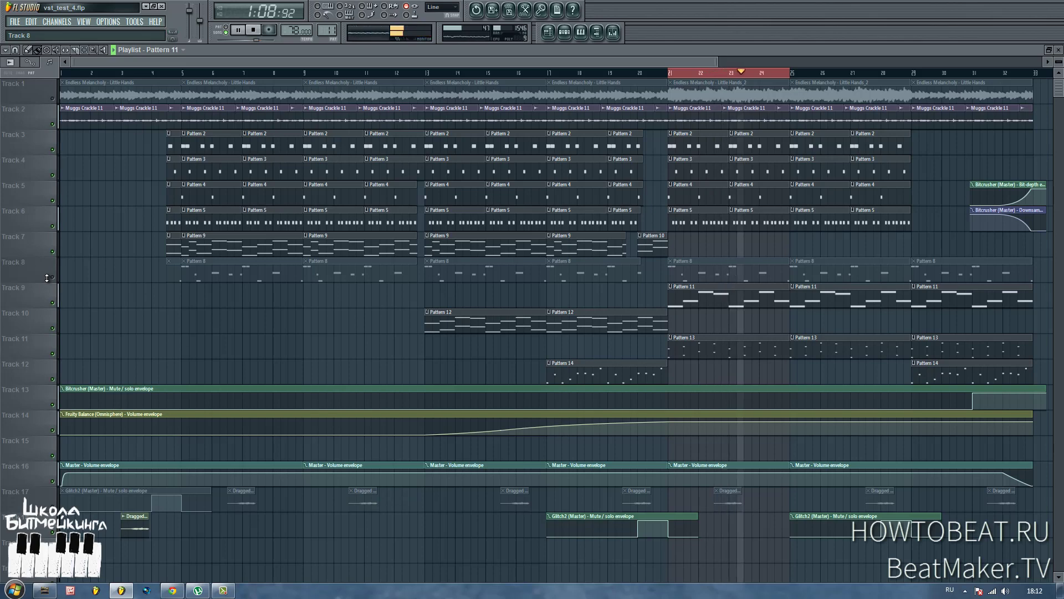
key("space")
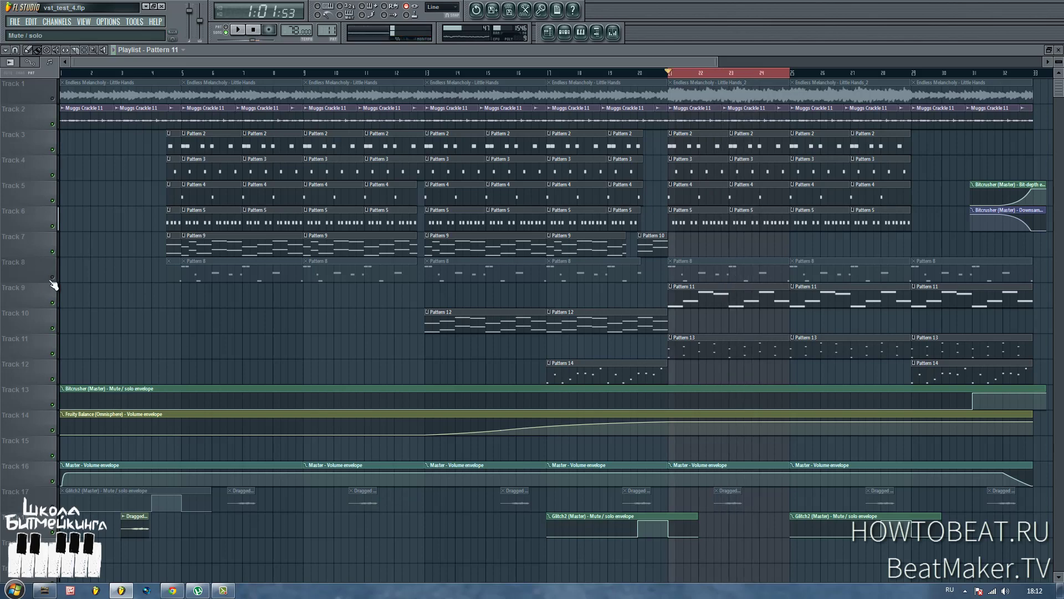
right_click(52, 276)
Clear the bar selection and audition the transition into bar 29 from late in bar 27
left_click(768, 72)
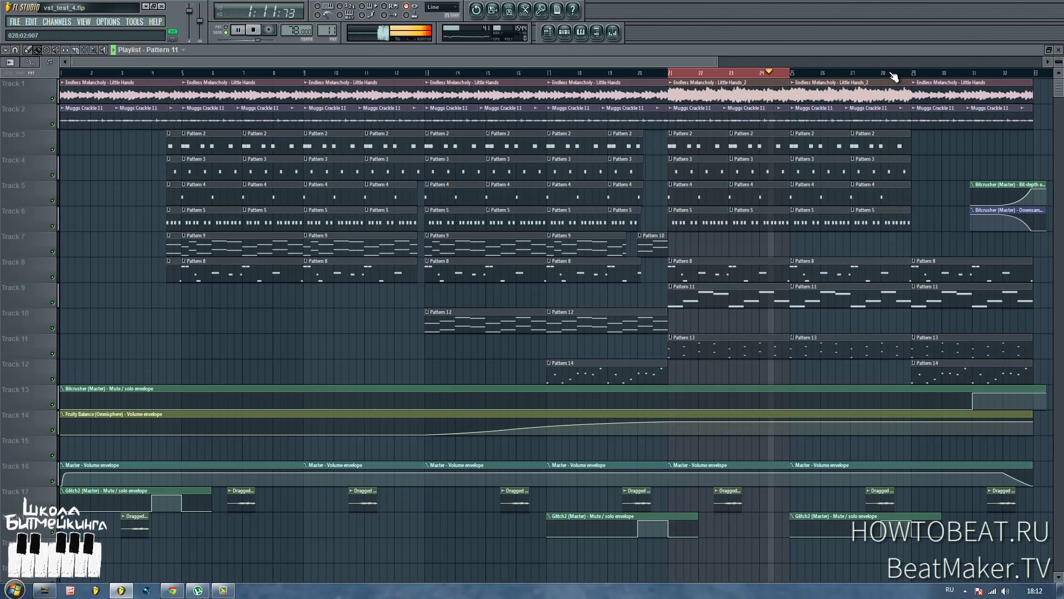
right_click(785, 73)
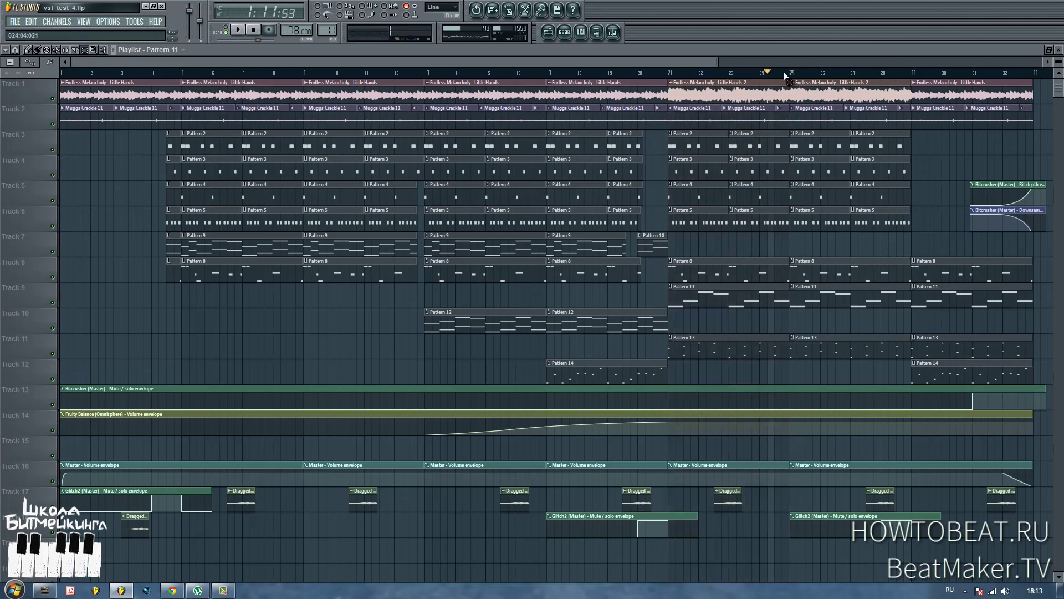
left_click(39, 50)
left_click(880, 73)
key("space")
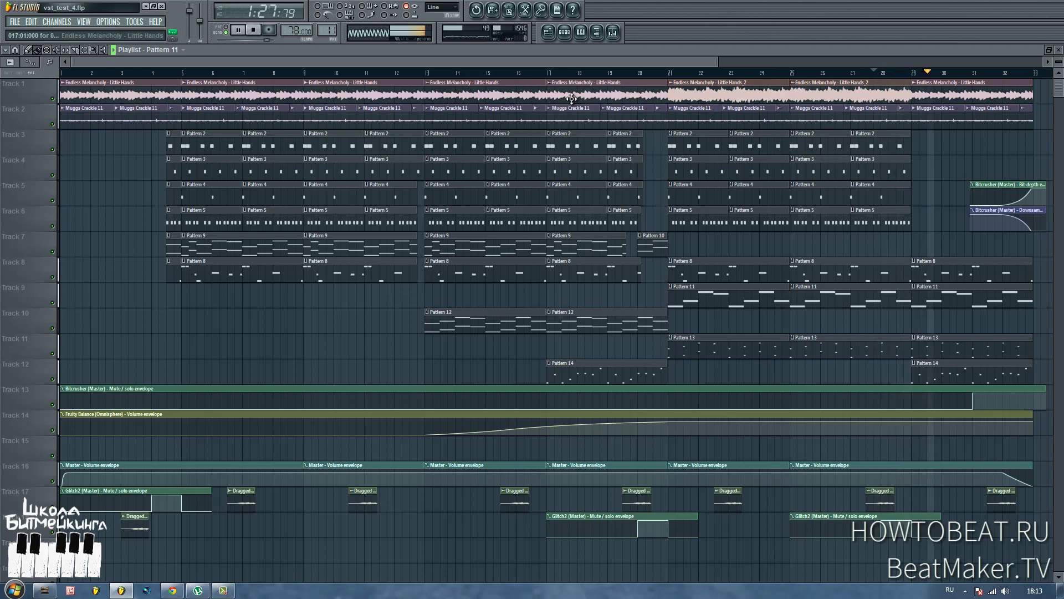
key("space")
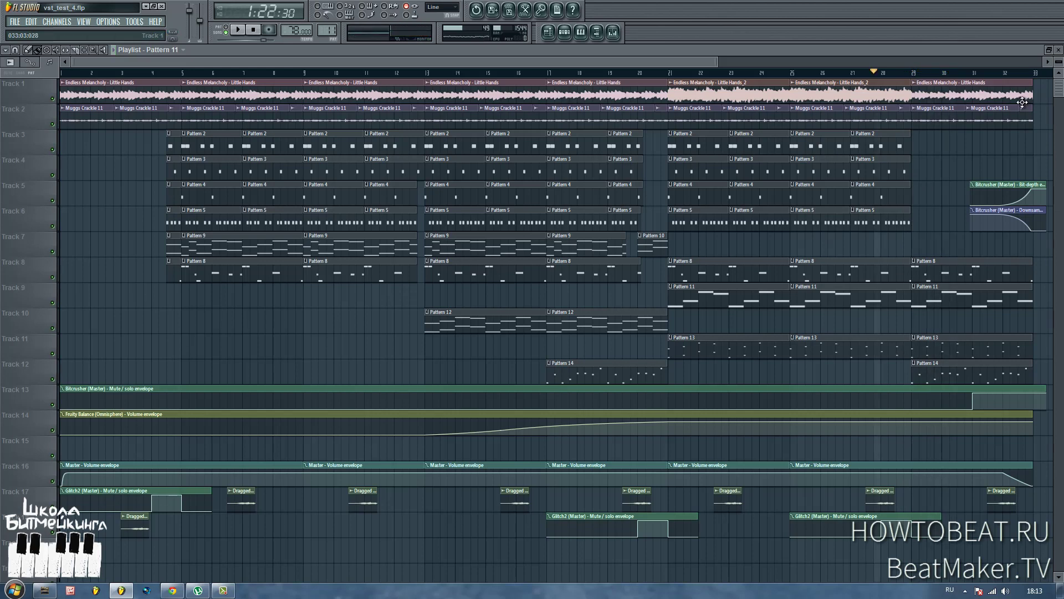
Play the arrangement's outro from bar 29 and stop playback
left_click(914, 74)
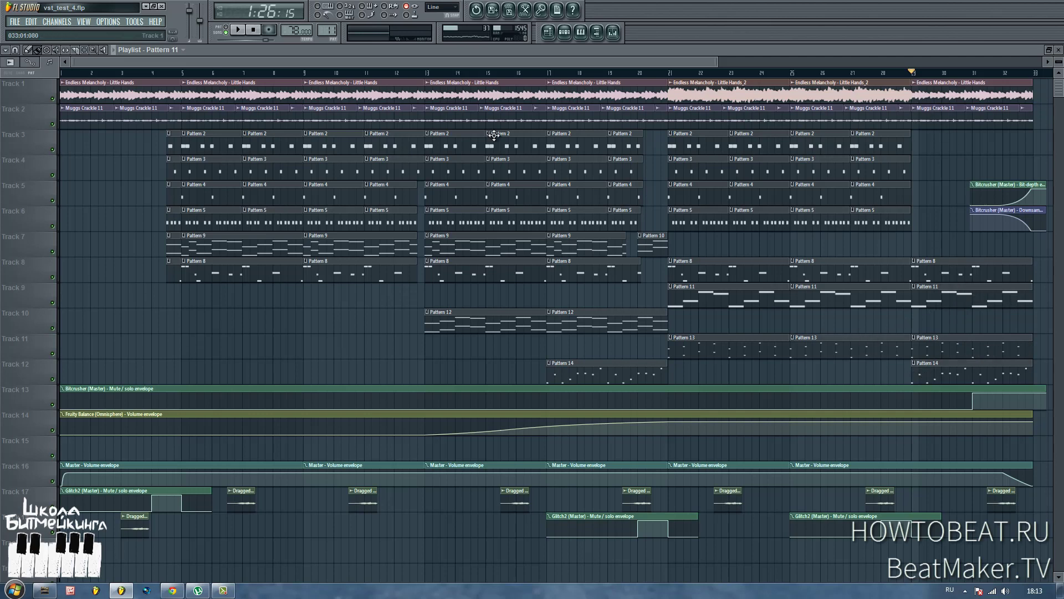
key("space")
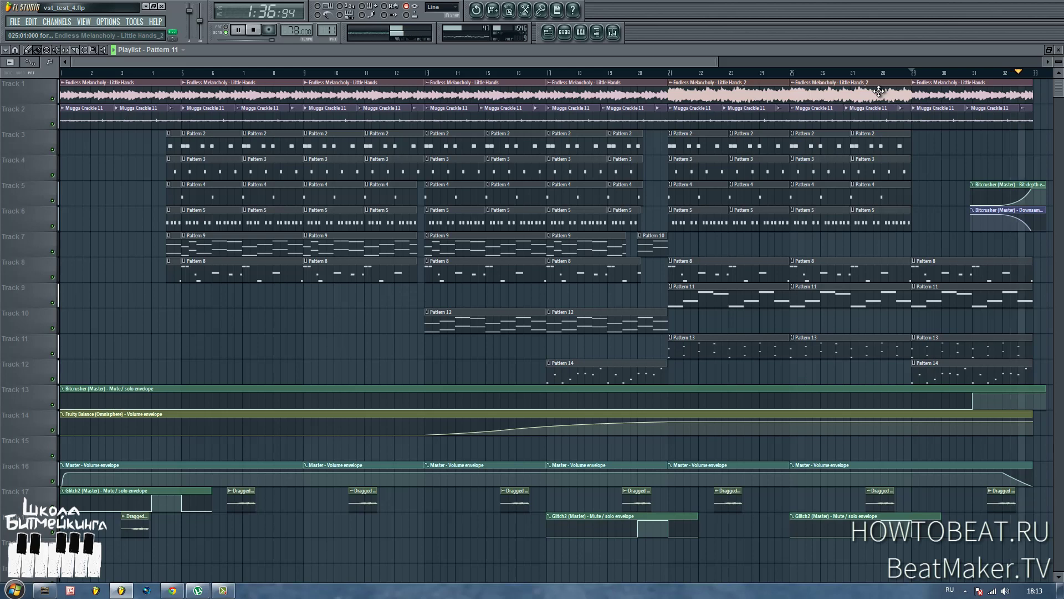
key("space")
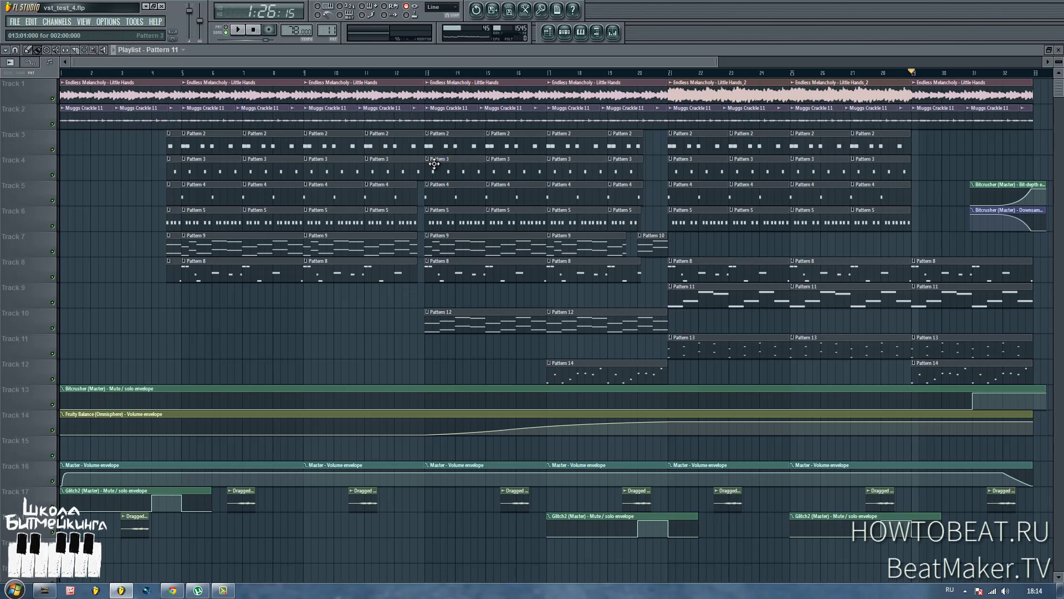
Close the playlist and the mixer
left_click(1060, 50)
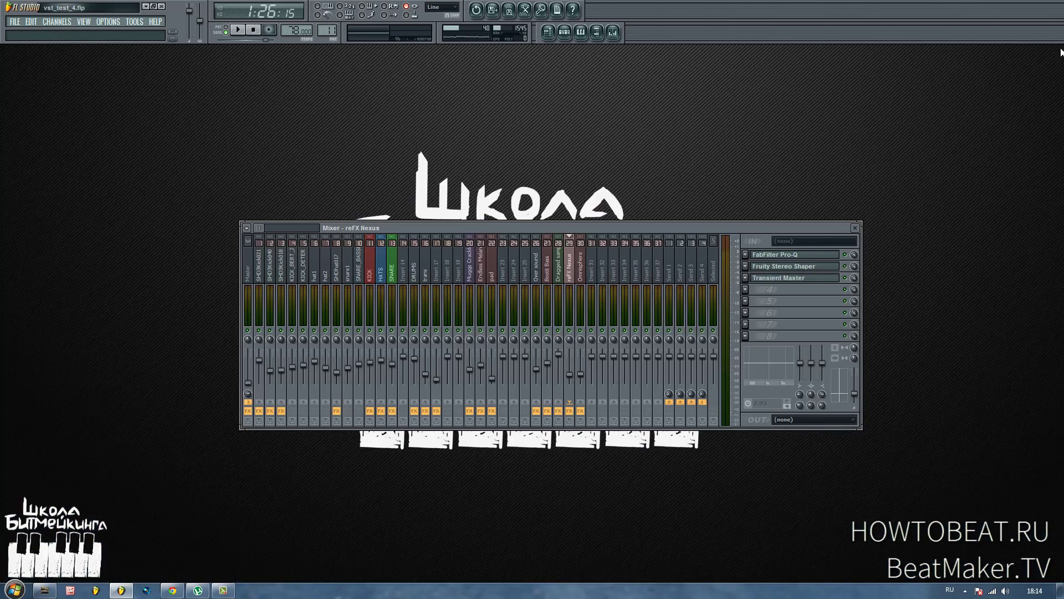
left_click(856, 228)
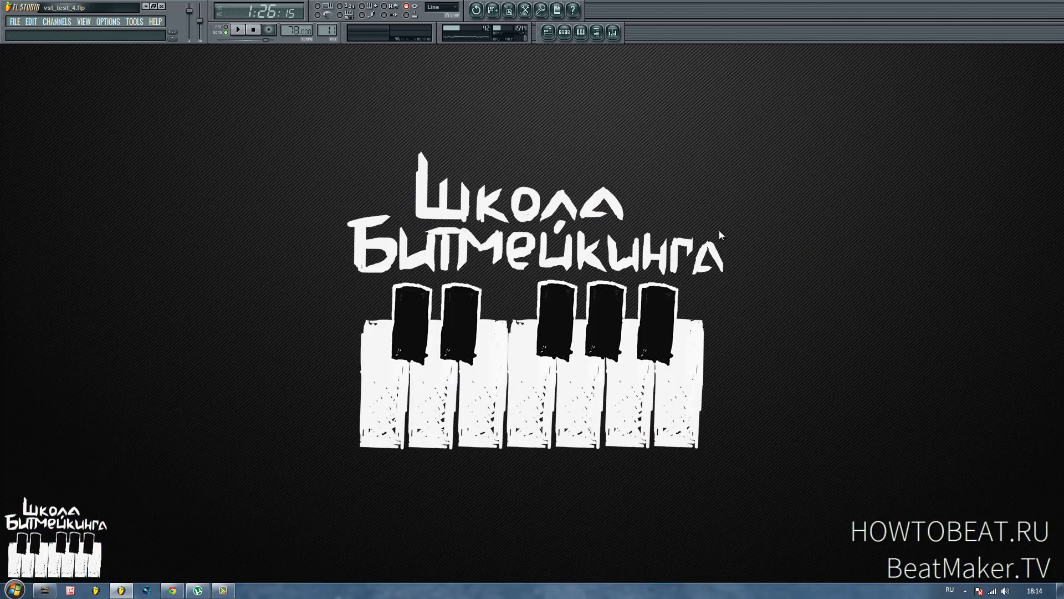
Bring back the channel rack and playlist for a last look and close both
left_click(564, 32)
left_click(548, 32)
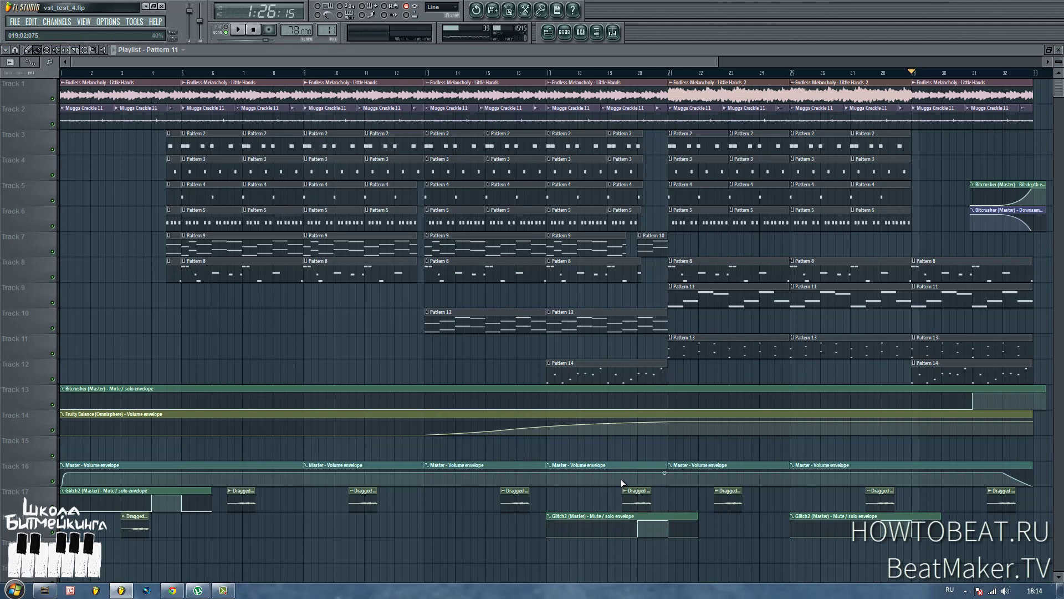
left_click(1059, 49)
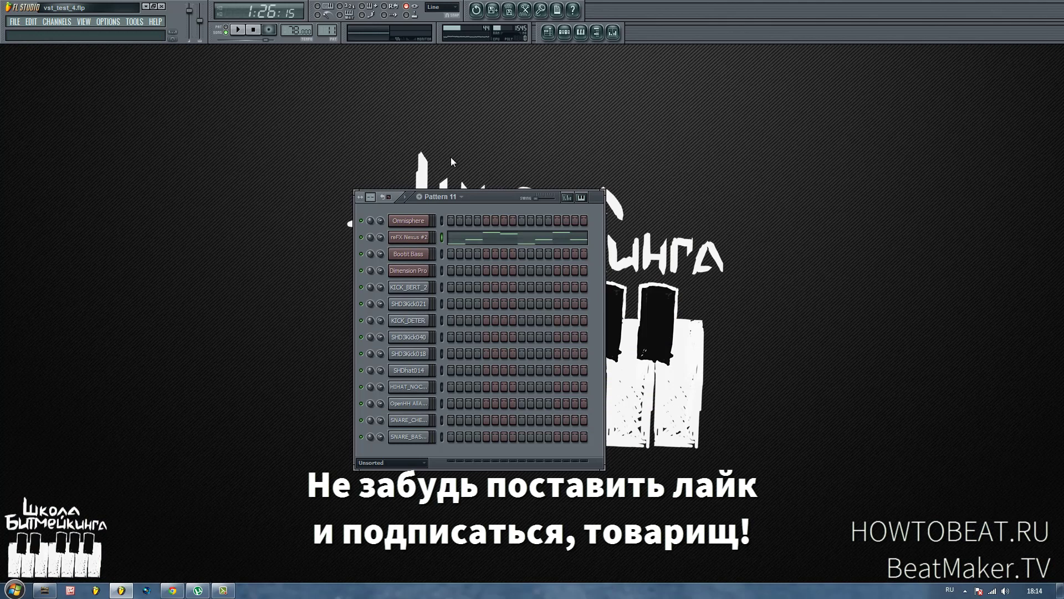
left_click(564, 31)
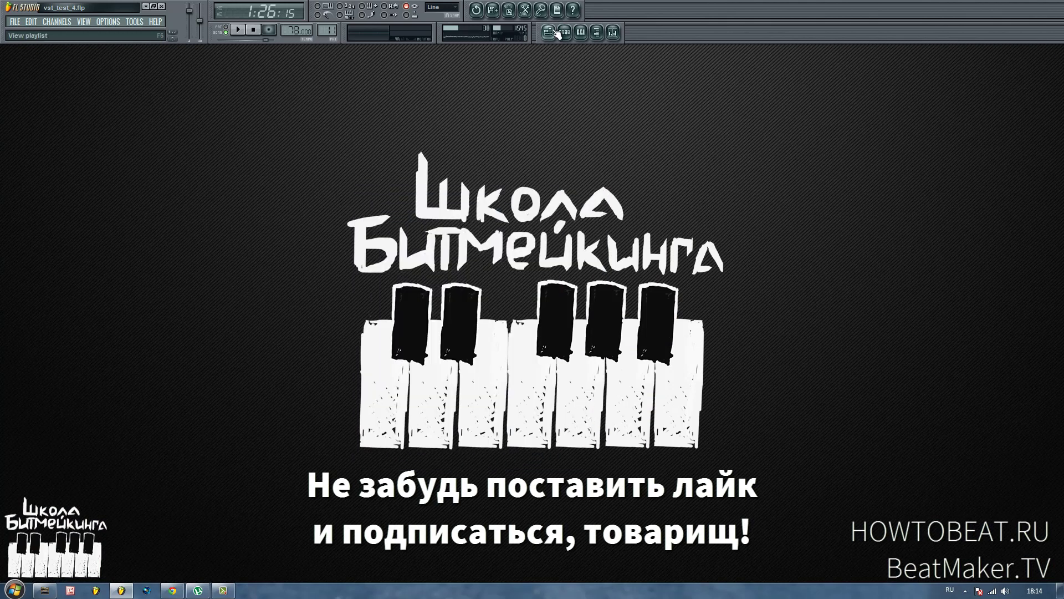